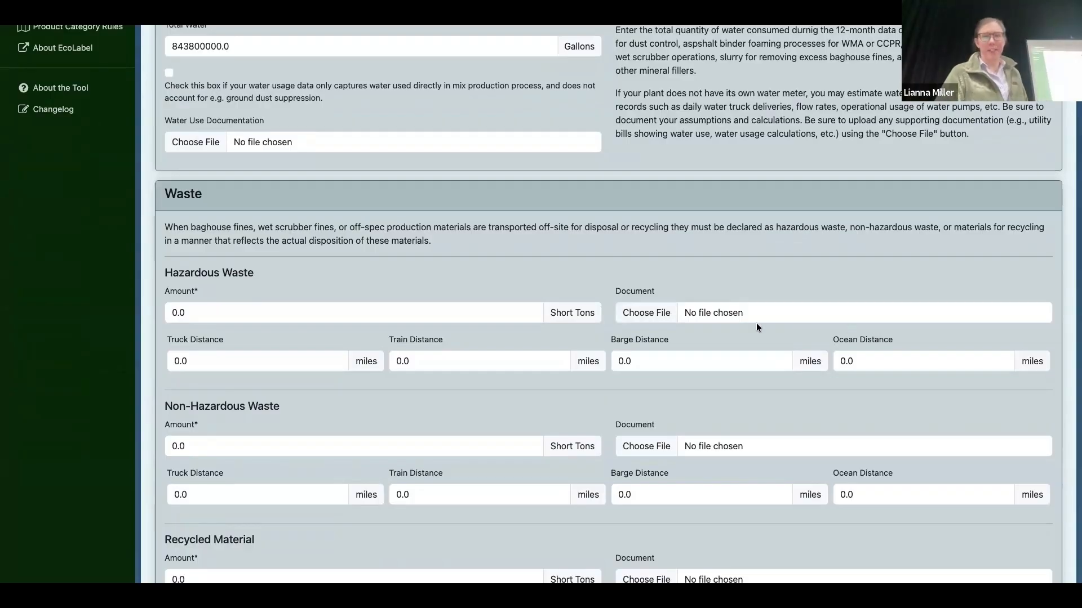
Step: Scroll through the plant's production data, reviewing the waste, electricity, onsite generator and burner fuel sections
scroll(756, 327, down, 7)
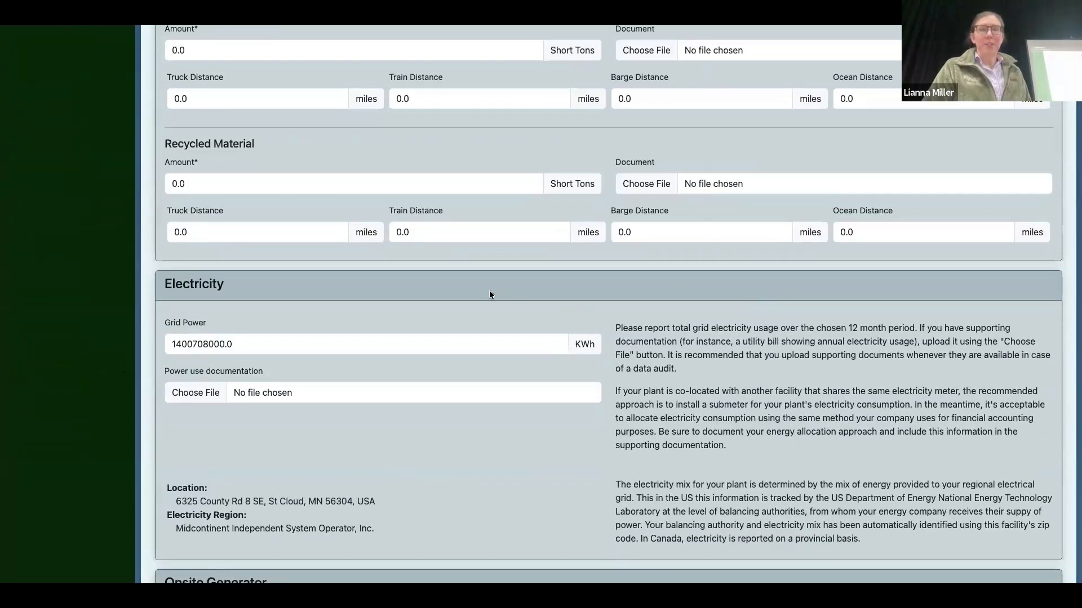
scroll(489, 294, down, 6)
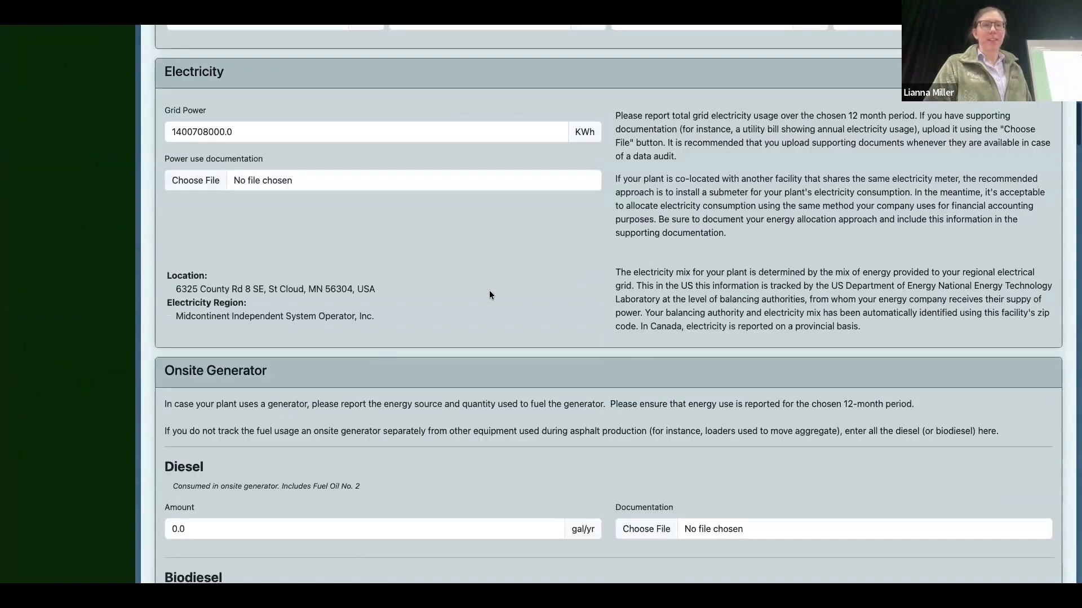
scroll(490, 295, down, 1)
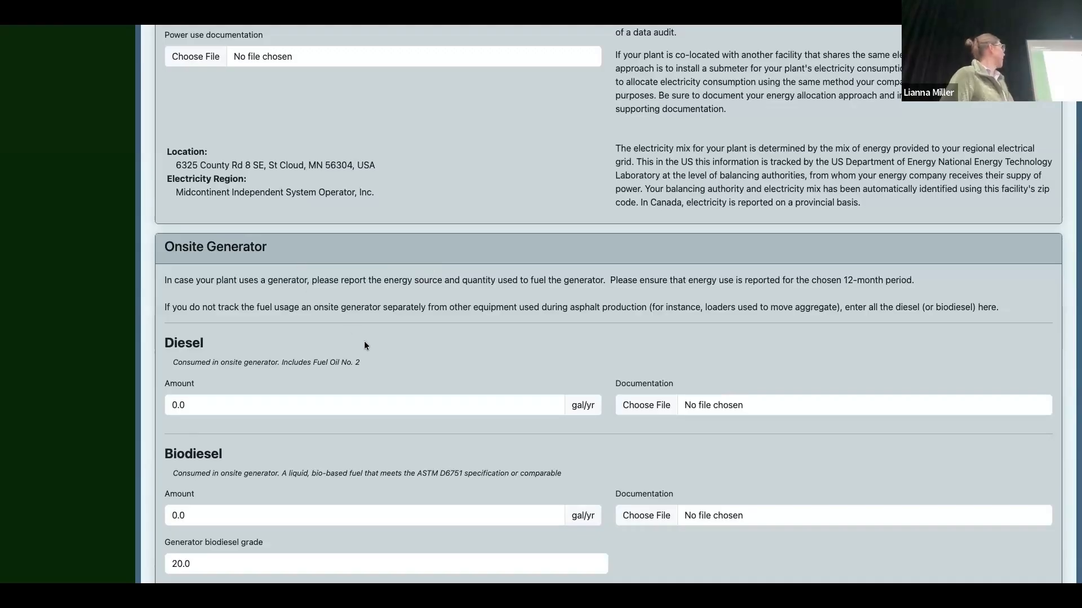
scroll(364, 344, down, 10)
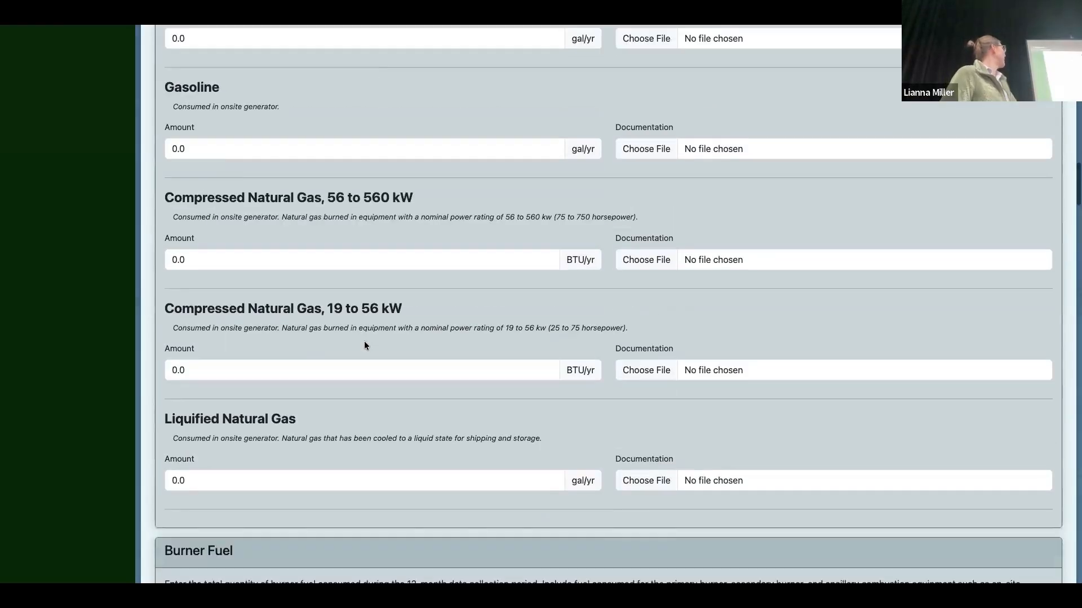
scroll(365, 345, down, 2)
scroll(385, 399, up, 4)
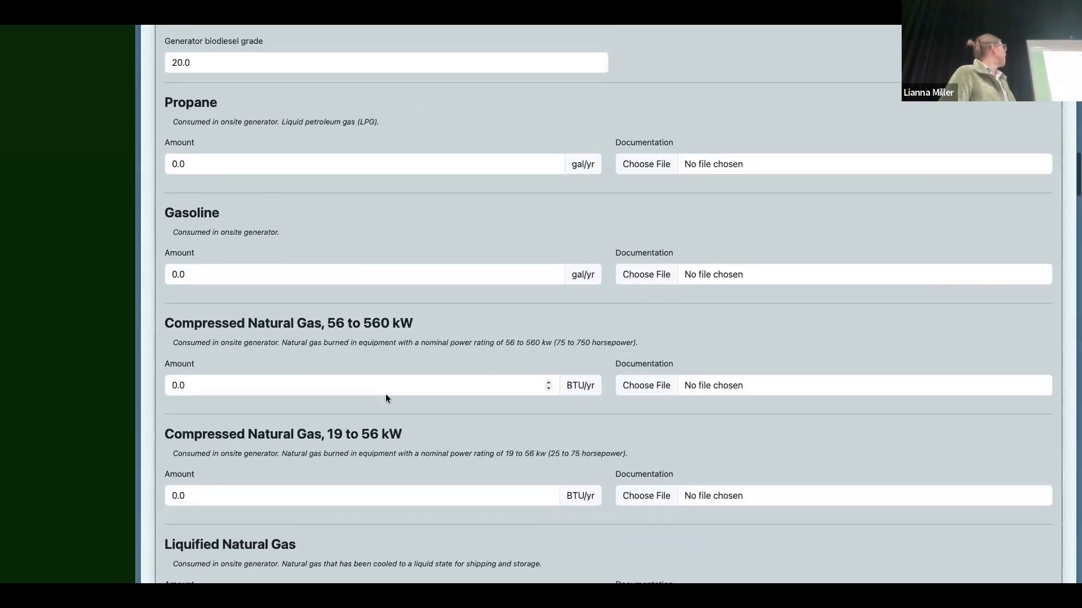
scroll(385, 398, up, 7)
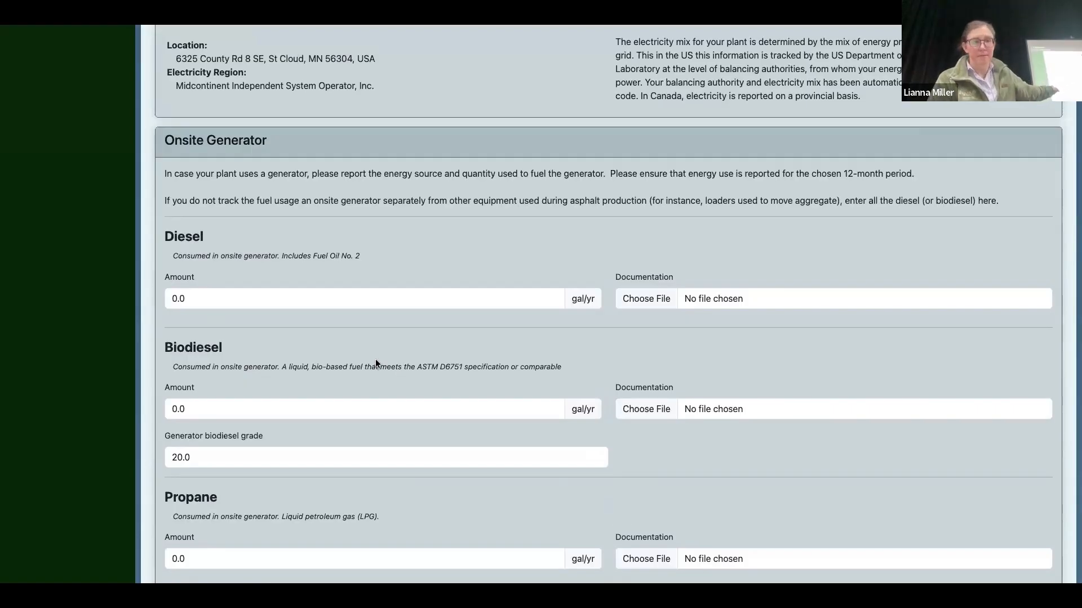
scroll(376, 360, down, 10)
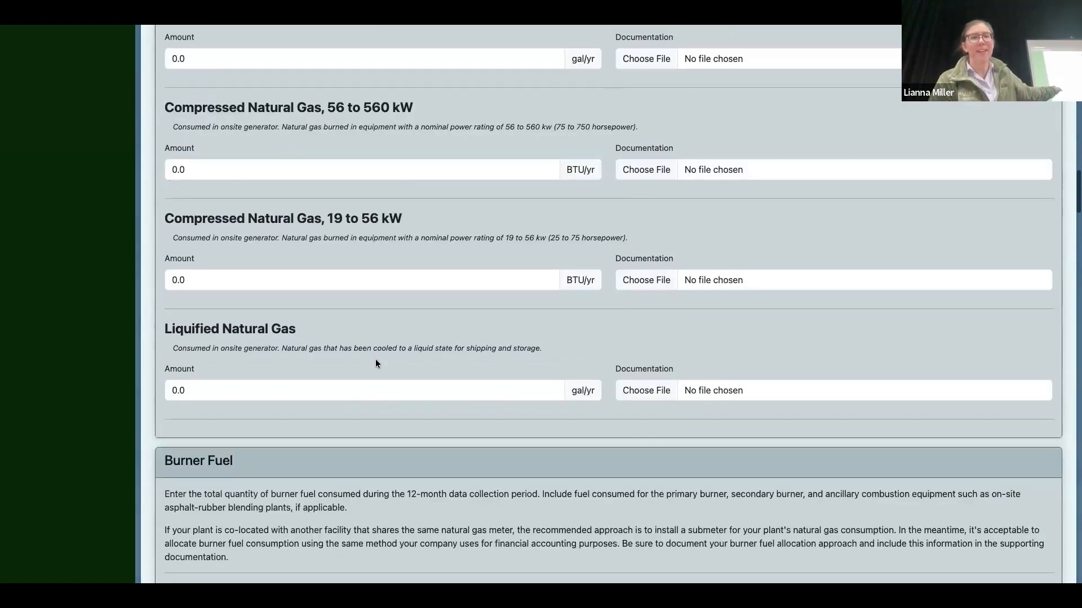
scroll(377, 364, down, 6)
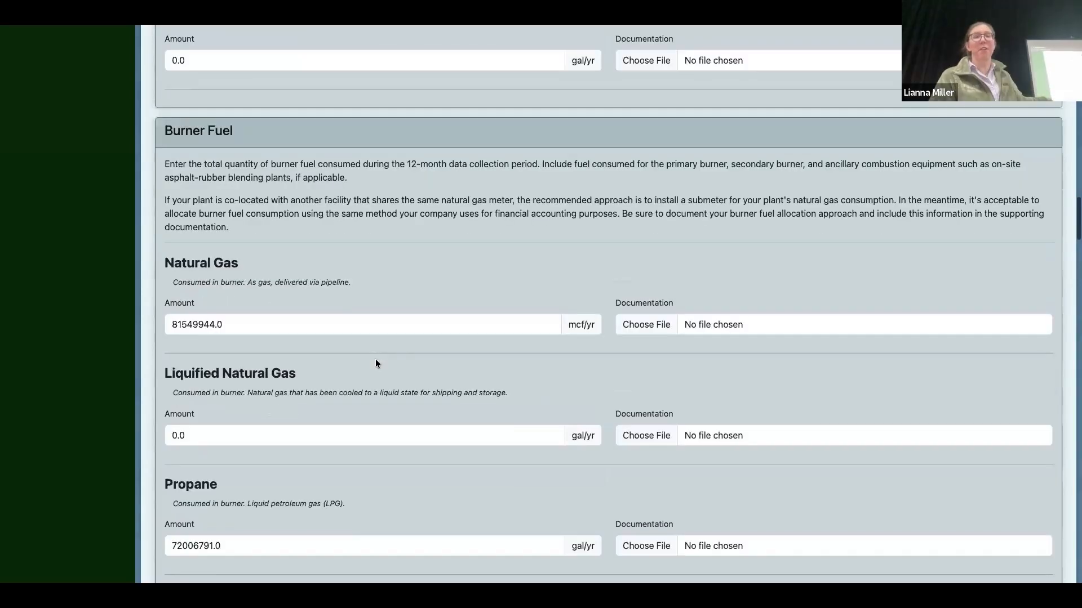
scroll(376, 364, down, 1)
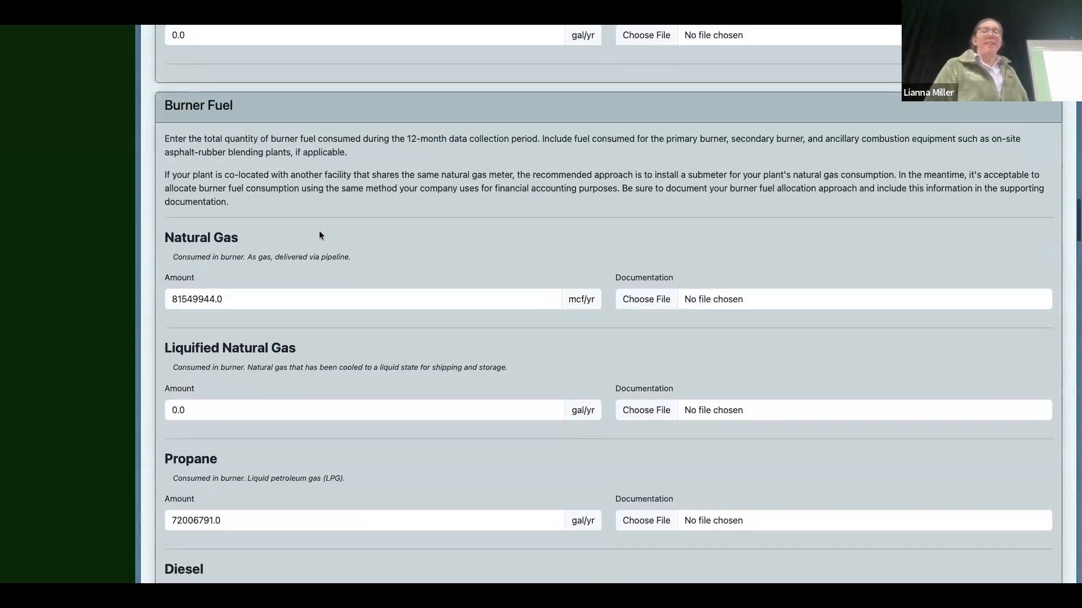
scroll(319, 235, down, 17)
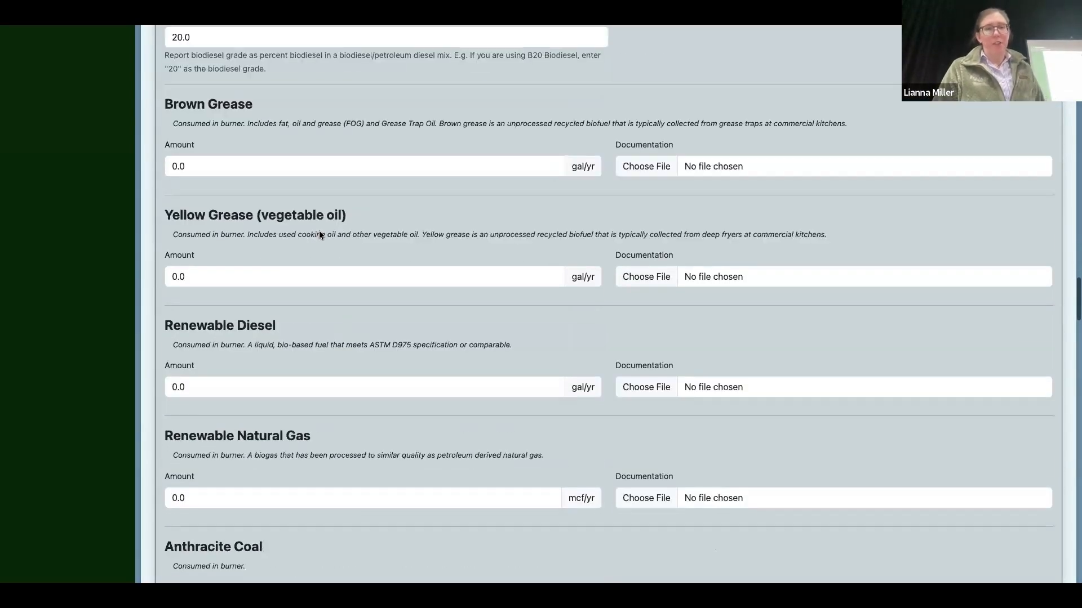
scroll(319, 236, down, 7)
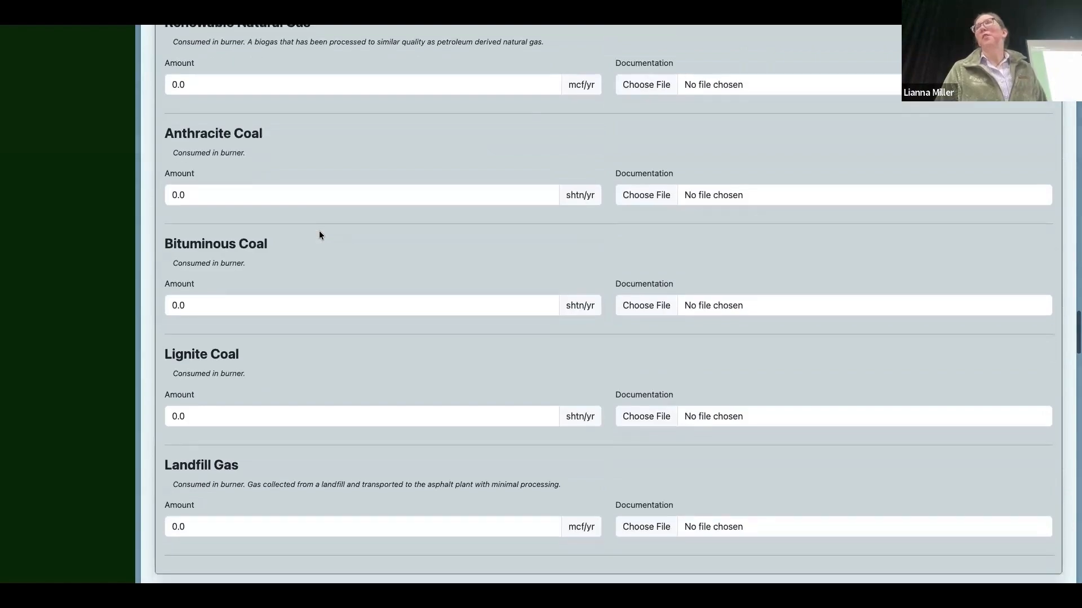
scroll(319, 236, down, 3)
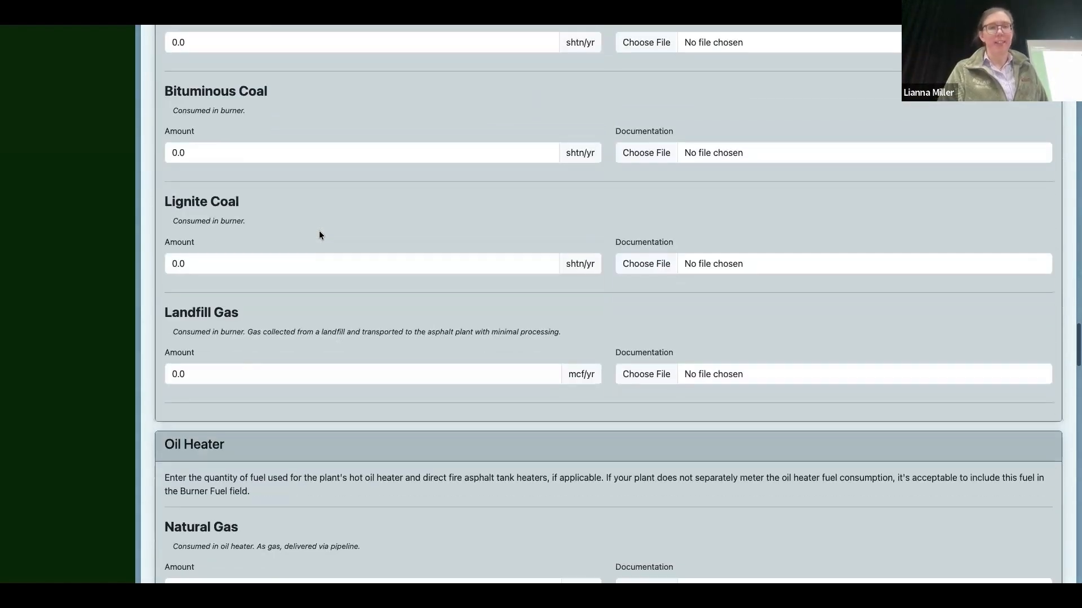
Step: Examine the coal fuel entries in the burner fuel section, highlighting the Bituminous Coal heading
scroll(318, 234, up, 2)
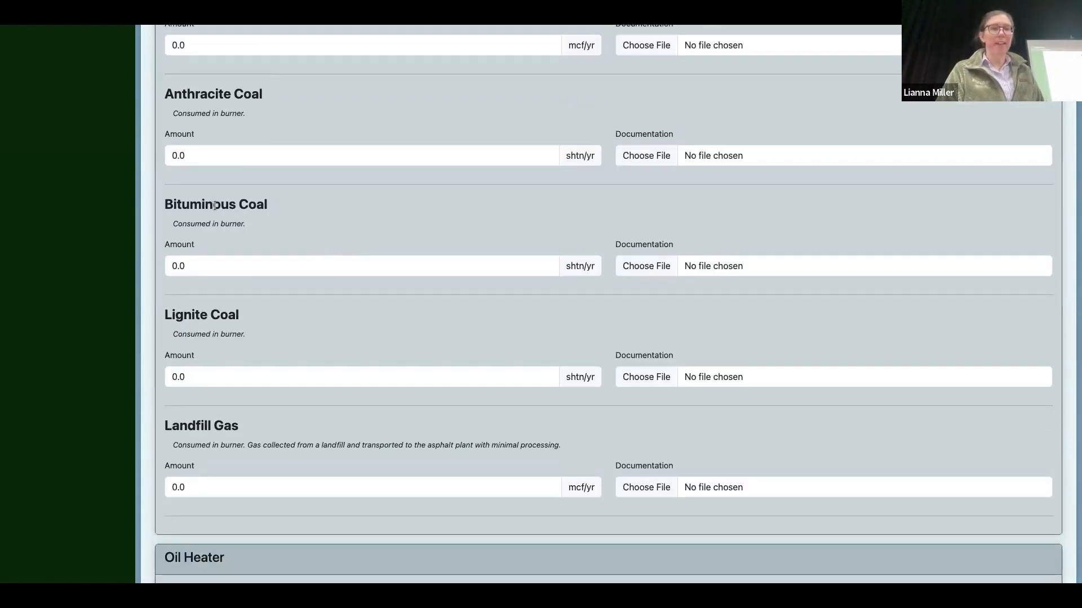
triple_click(215, 205)
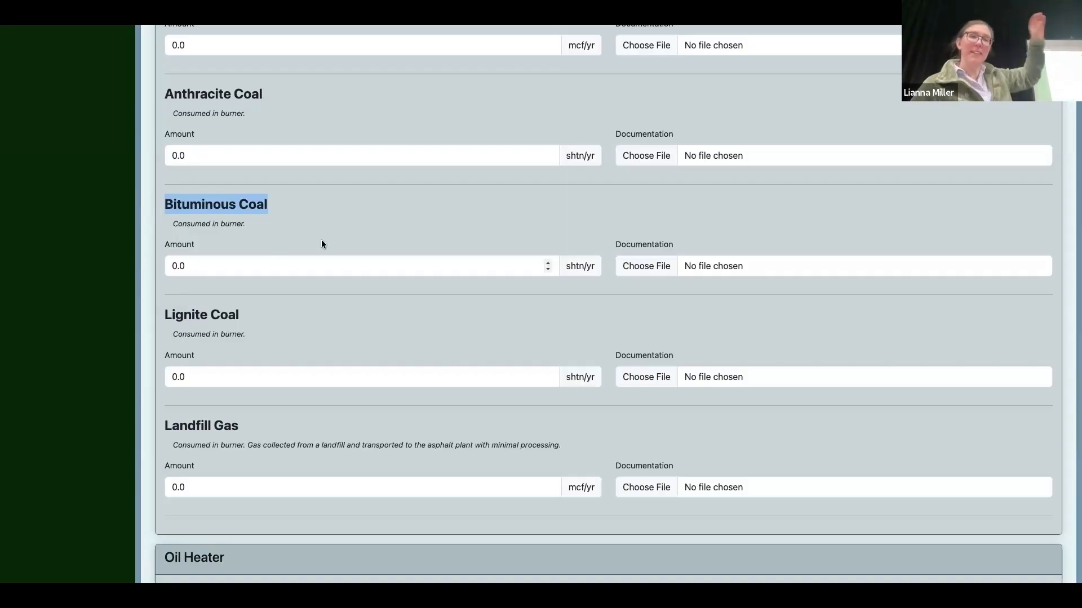
scroll(333, 243, up, 1)
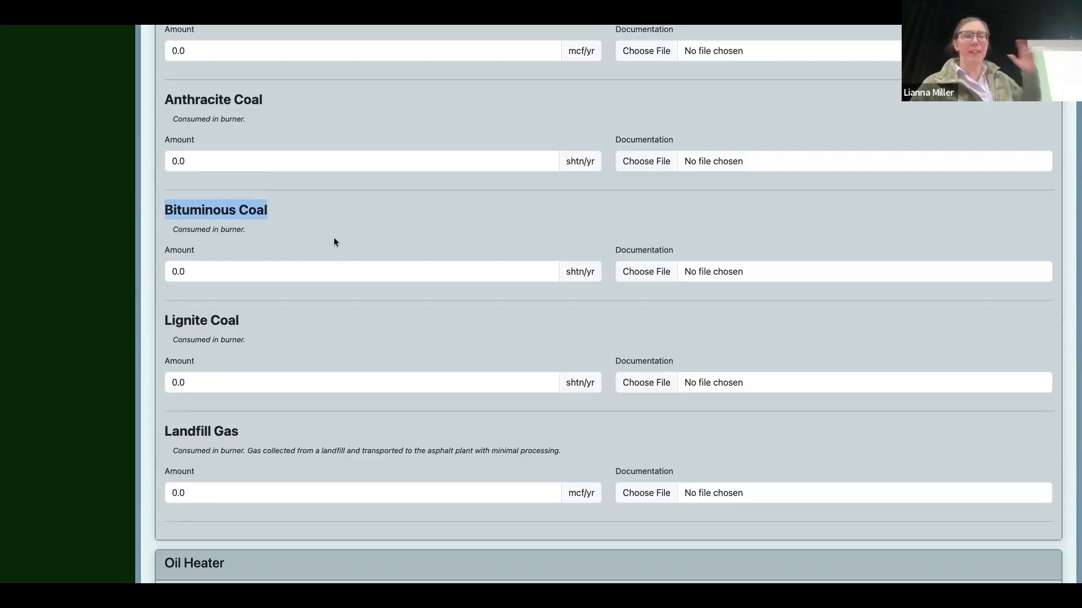
scroll(334, 243, down, 15)
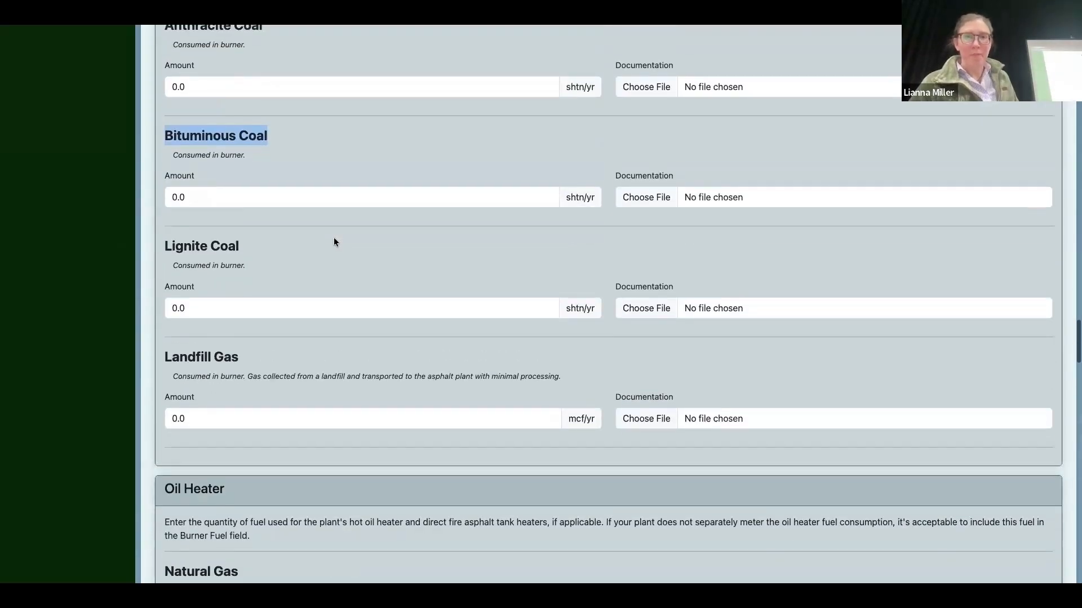
scroll(334, 242, up, 3)
scroll(334, 242, up, 15)
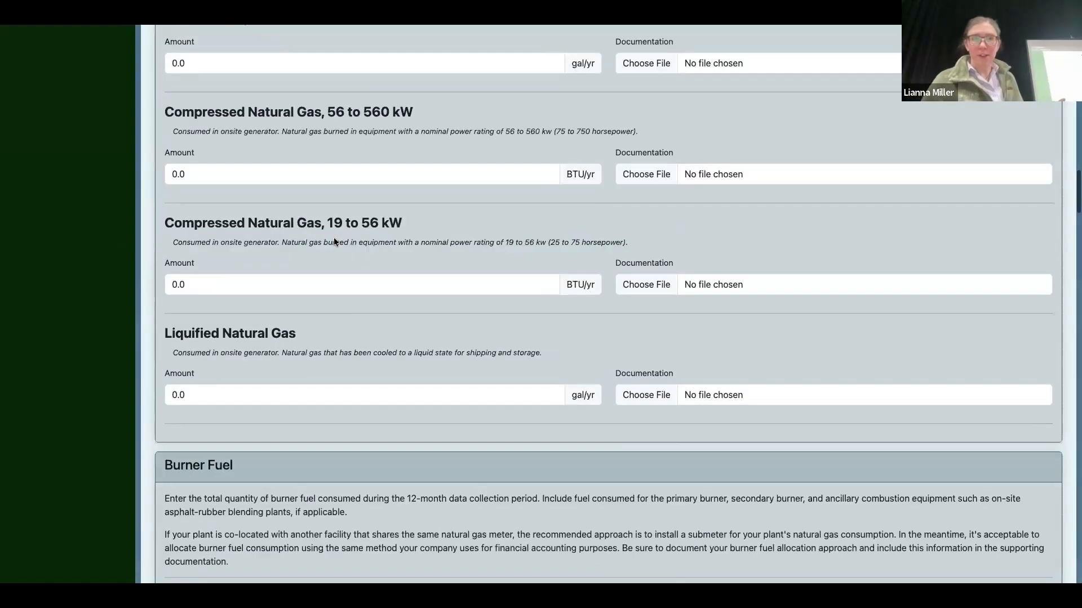
Step: Return to the plants list and start a new mix for the MAPA test facility plant
key(alt+Left)
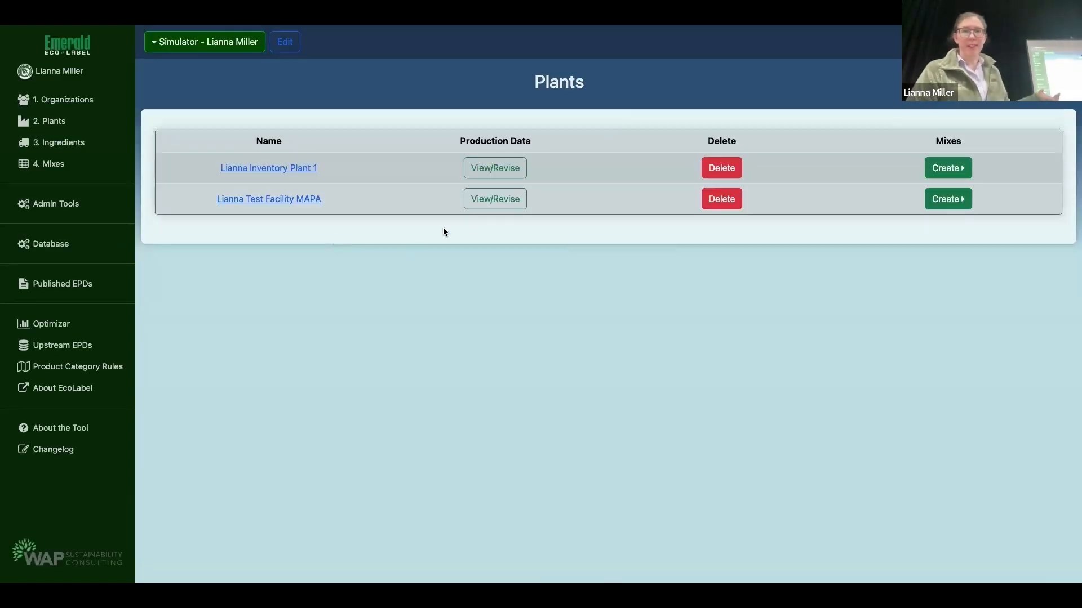
click(489, 203)
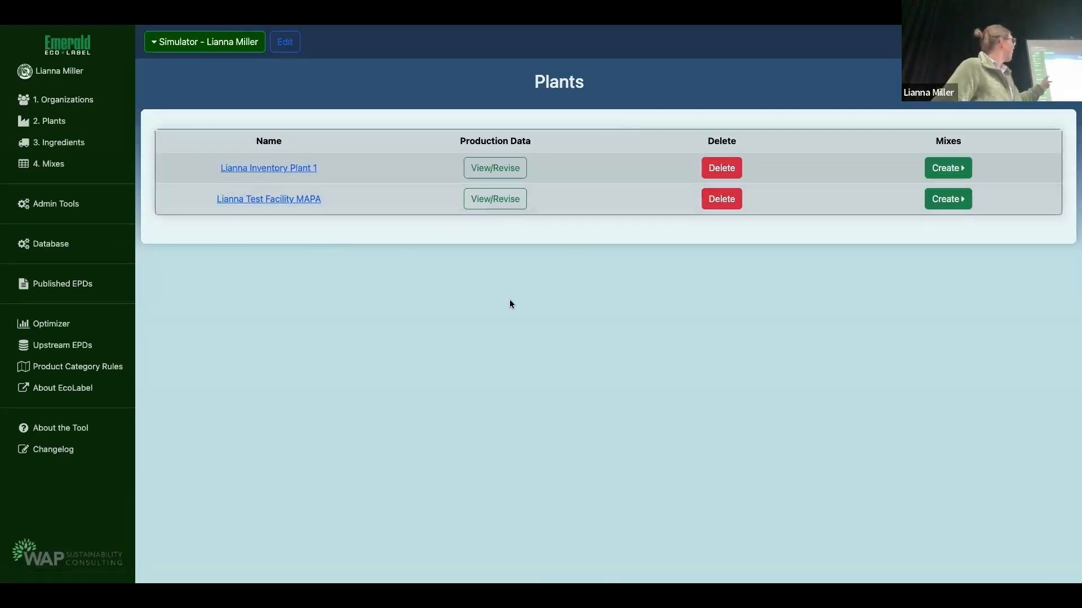
click(945, 201)
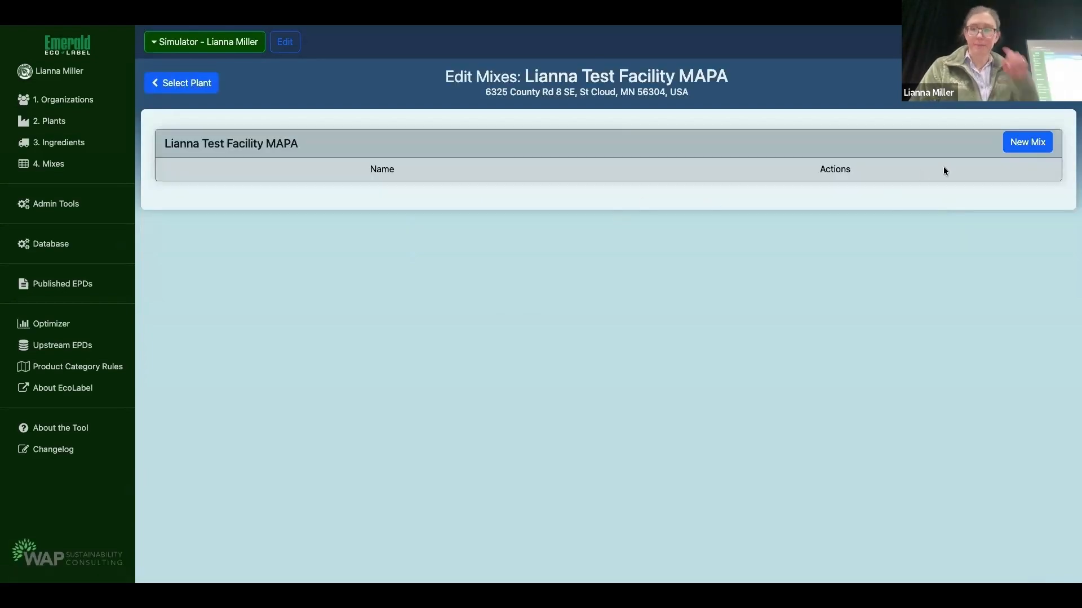
click(1022, 145)
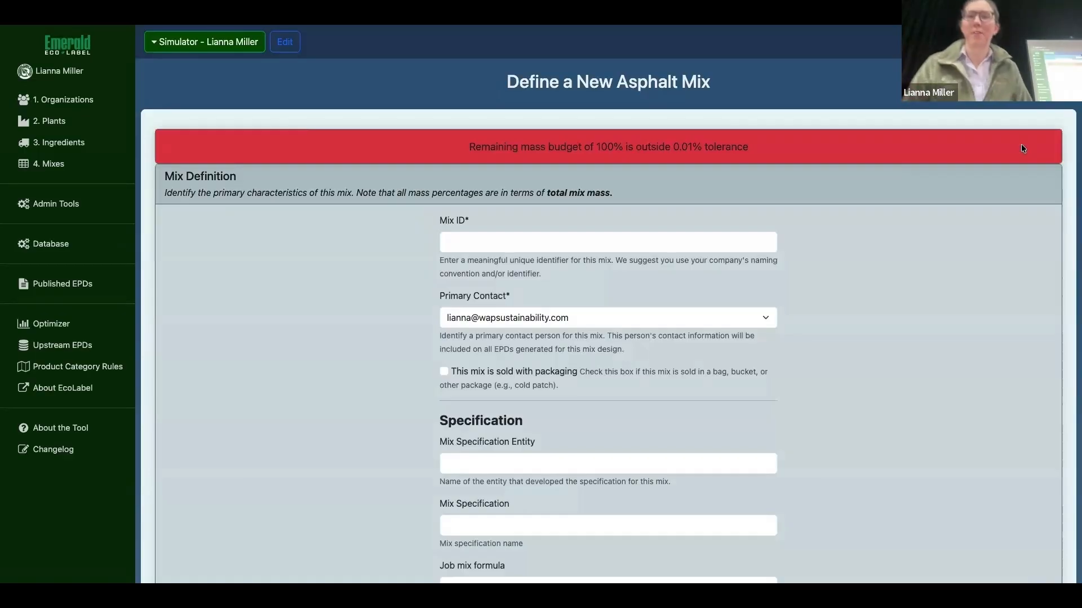
Step: Set the Mix ID to the user's first name followed by MAPA Test Mix 2, adapting the earlier test-mix suggestion
click(561, 244)
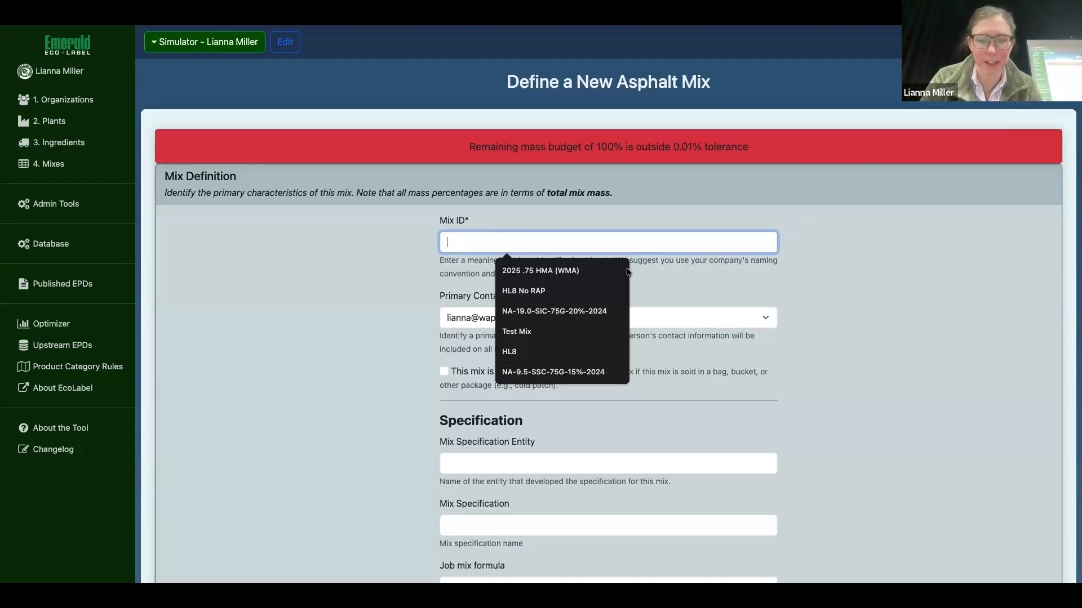
text(Lianna)
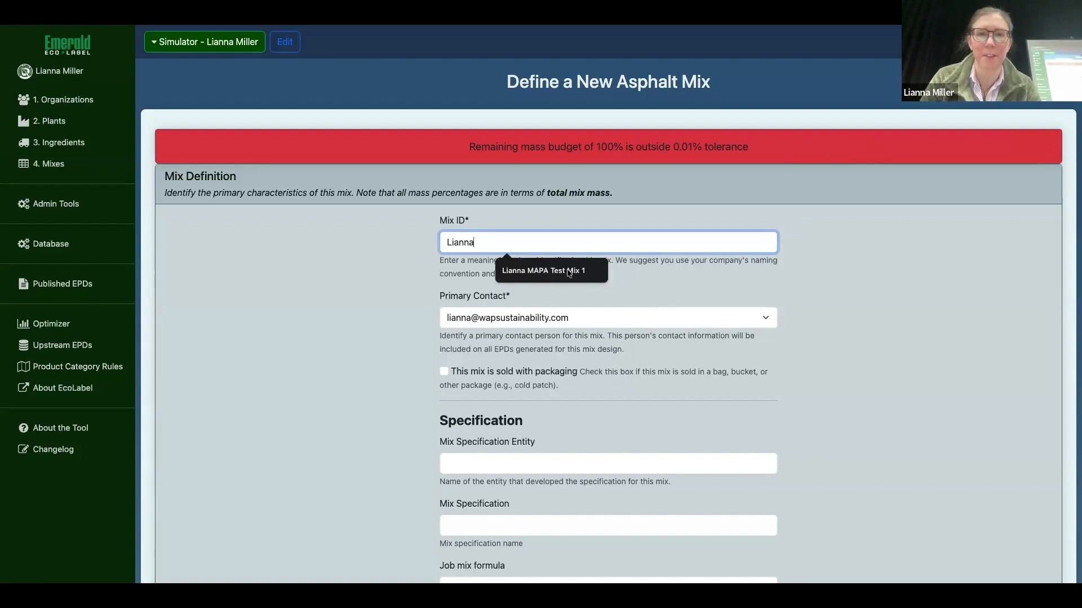
click(569, 271)
key(BackSpace)
text(2)
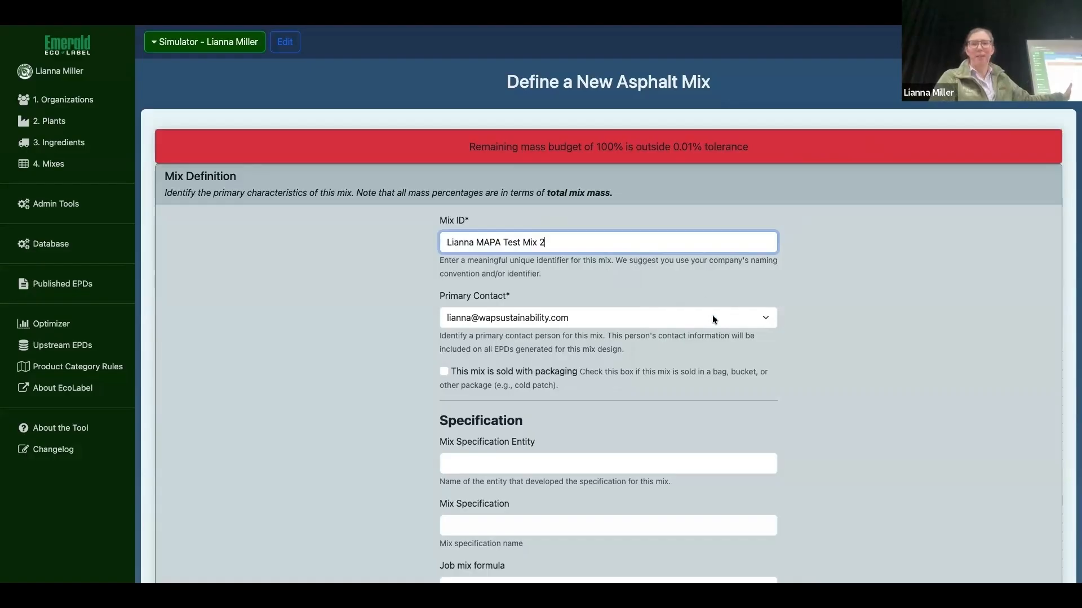
Step: Review the mix definition and specification fields of the new mix form, highlighting the Mix ID
click(915, 293)
scroll(915, 293, down, 3)
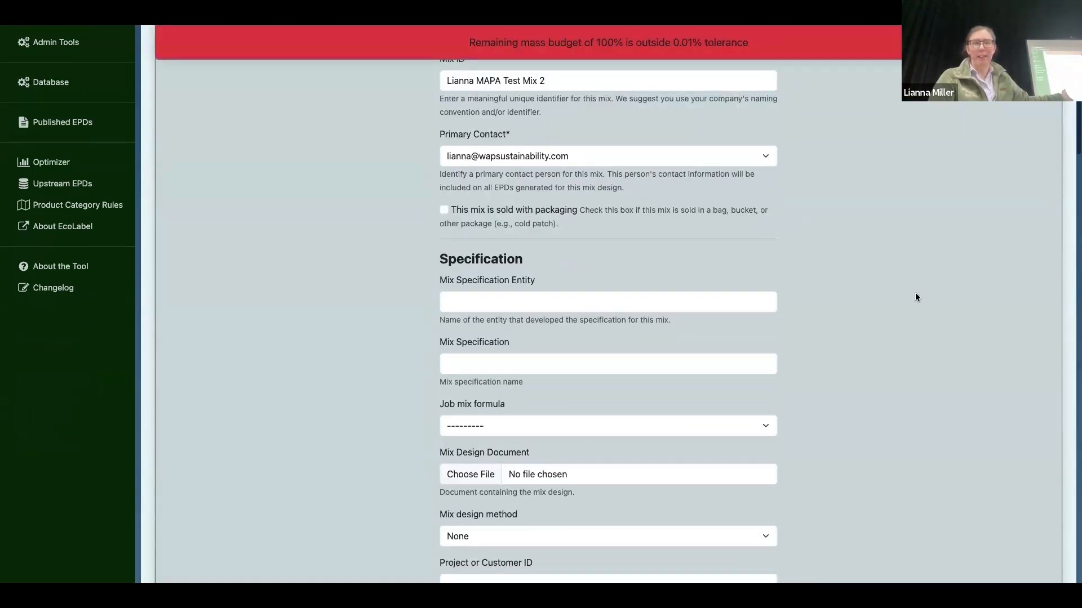
scroll(915, 298, down, 1)
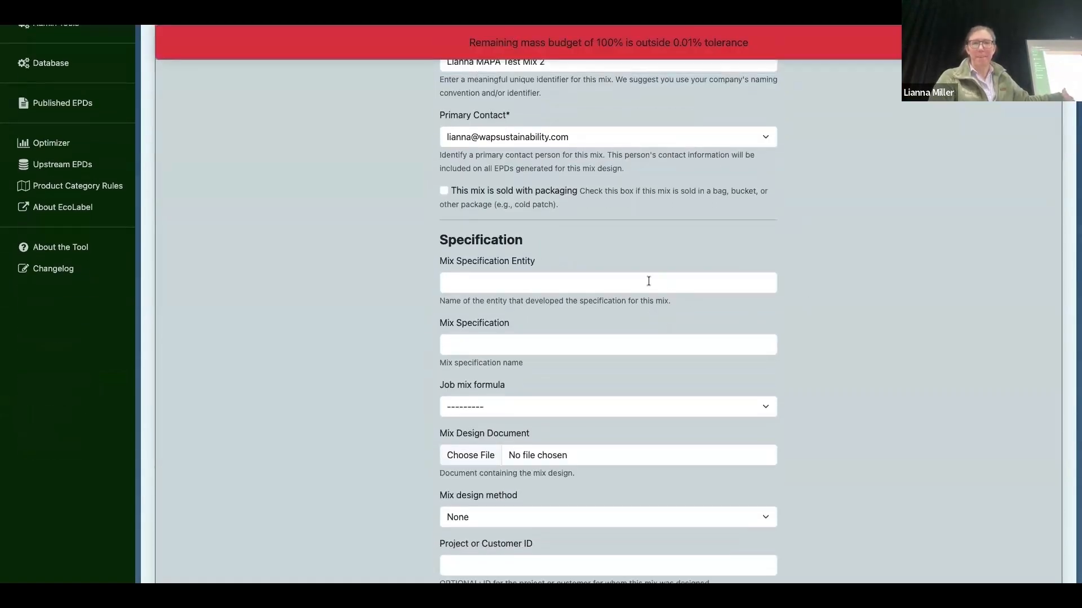
scroll(847, 313, down, 3)
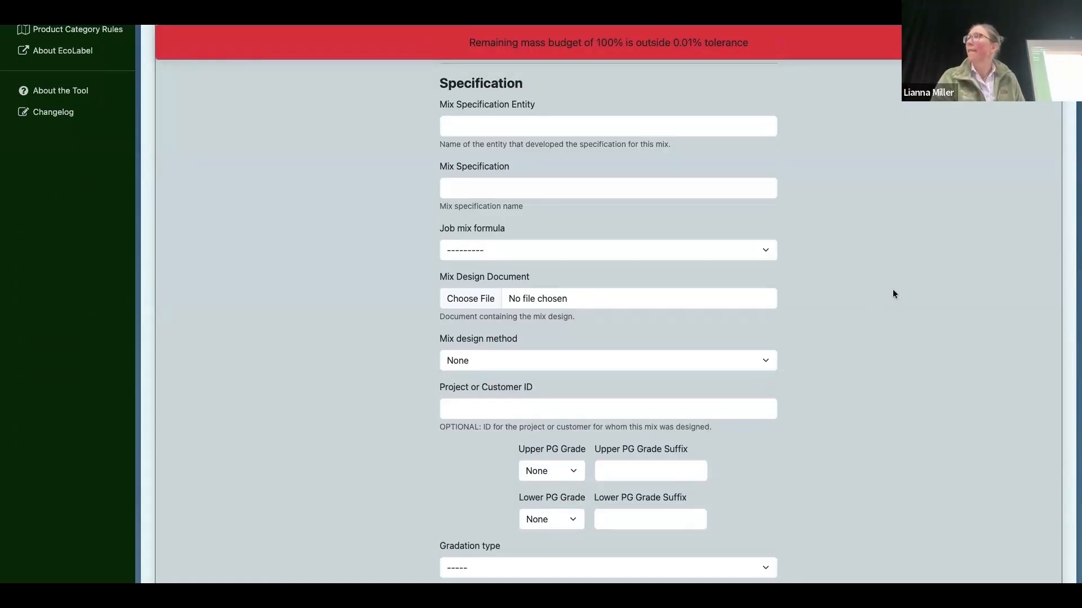
scroll(897, 306, up, 4)
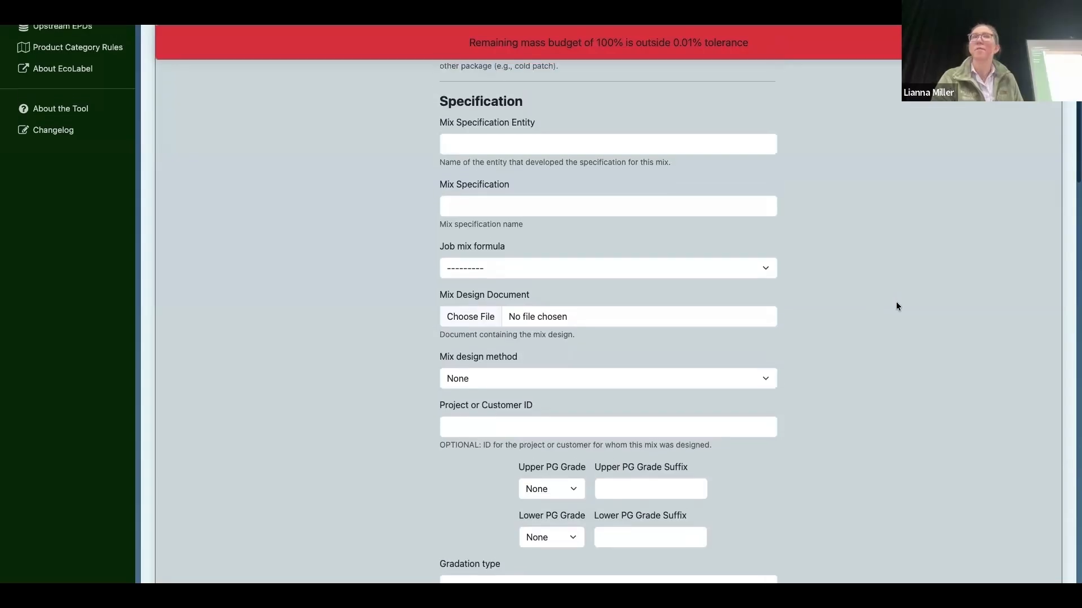
scroll(897, 306, up, 3)
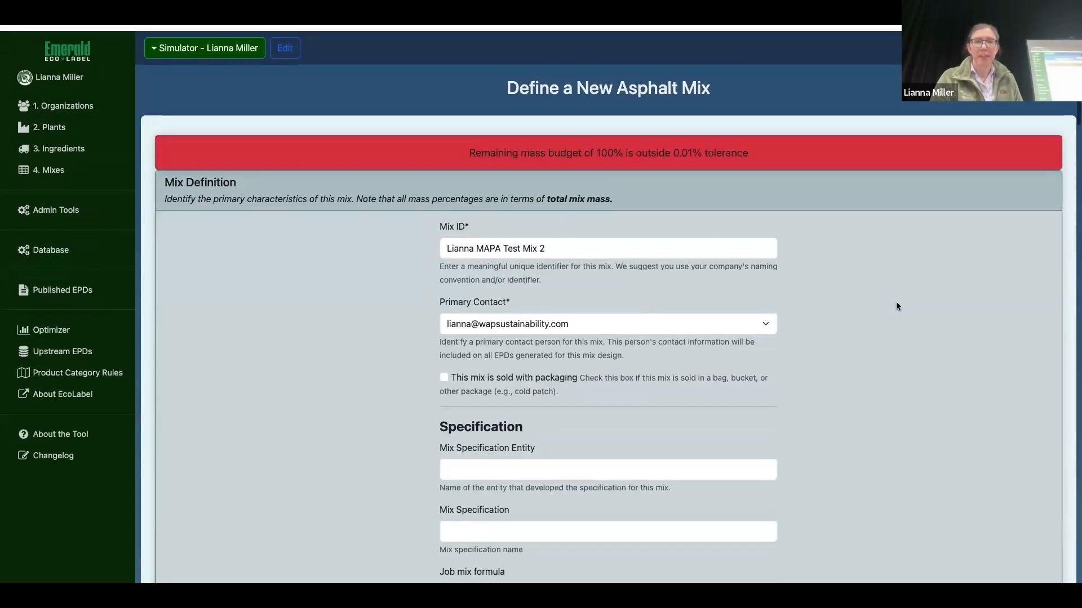
click(615, 241)
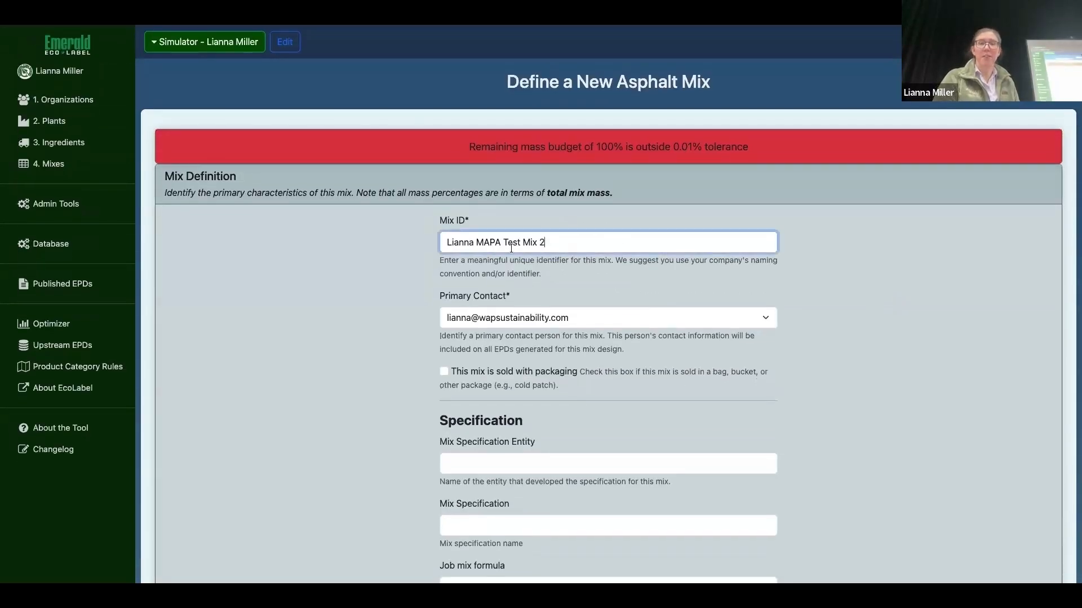
drag(546, 242, 434, 244)
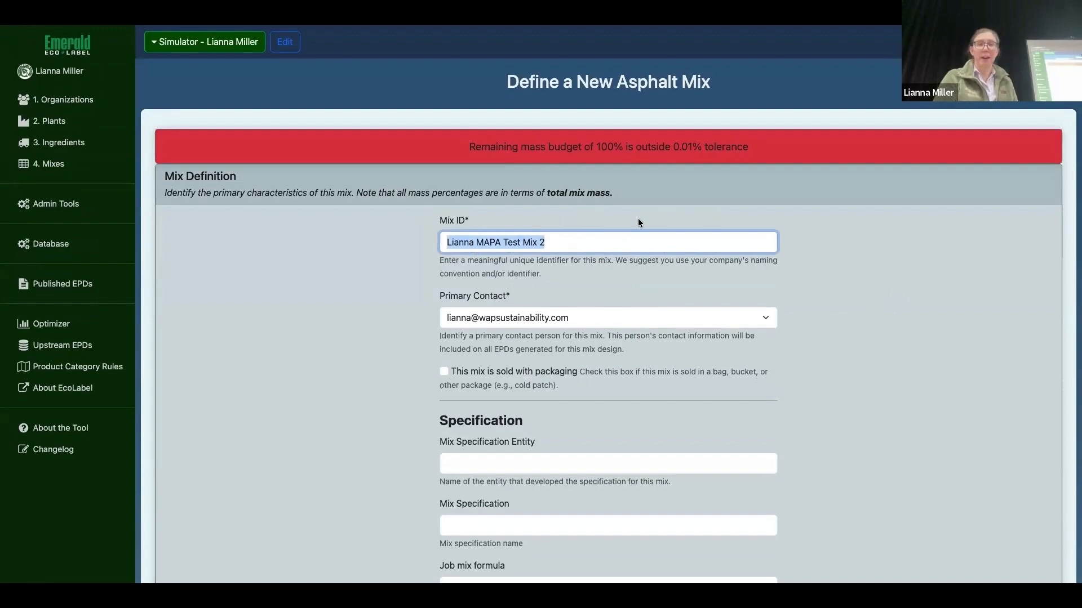
click(600, 239)
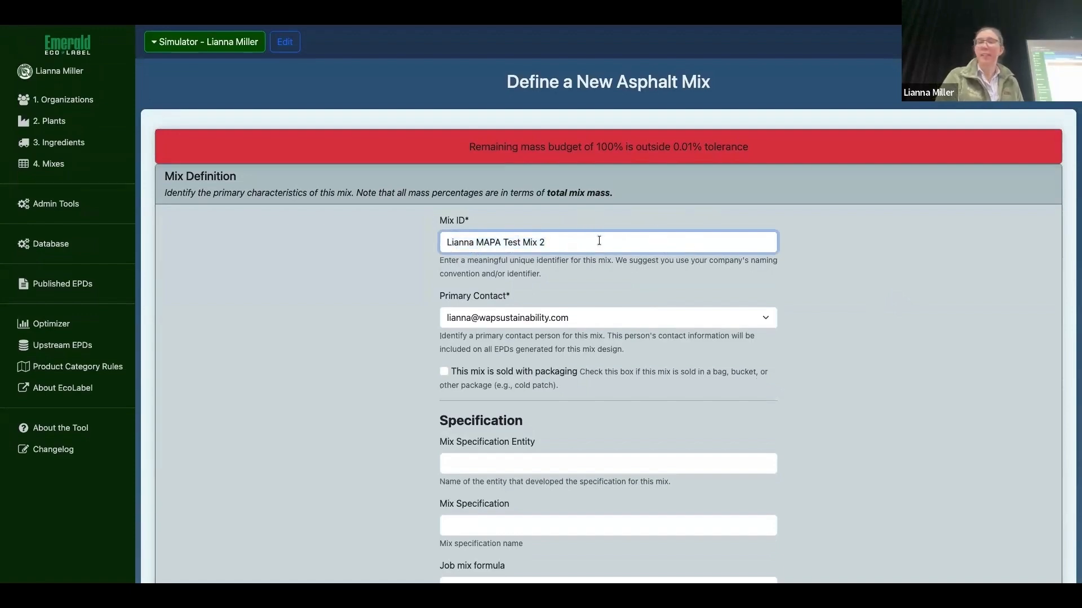
Step: Set the Mix Specification Entity to MnDOT and the Mix Specification to 2360
scroll(599, 241, down, 5)
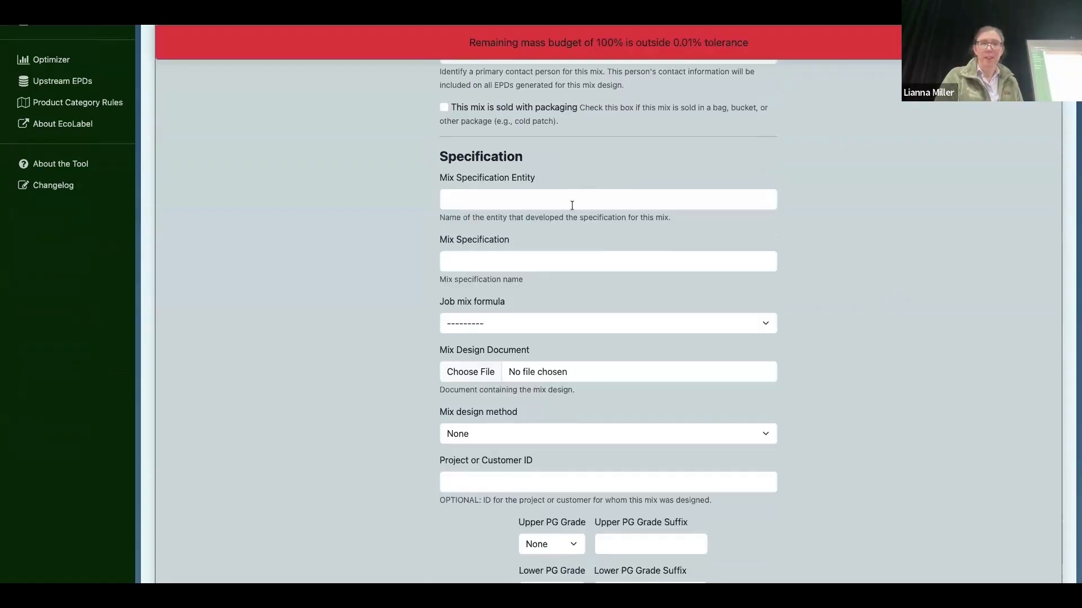
click(572, 203)
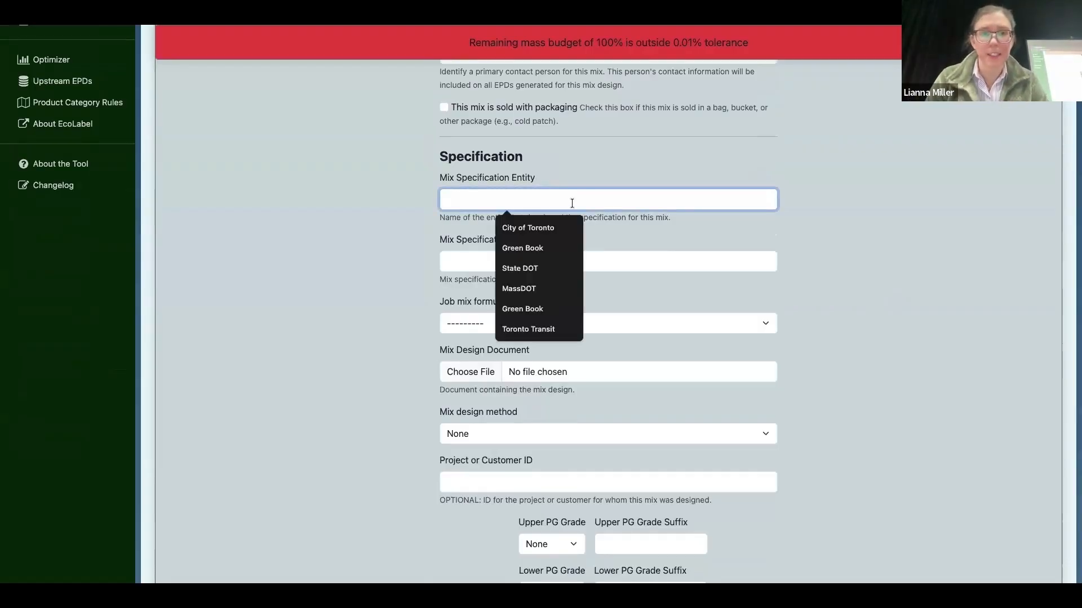
text(Mn)
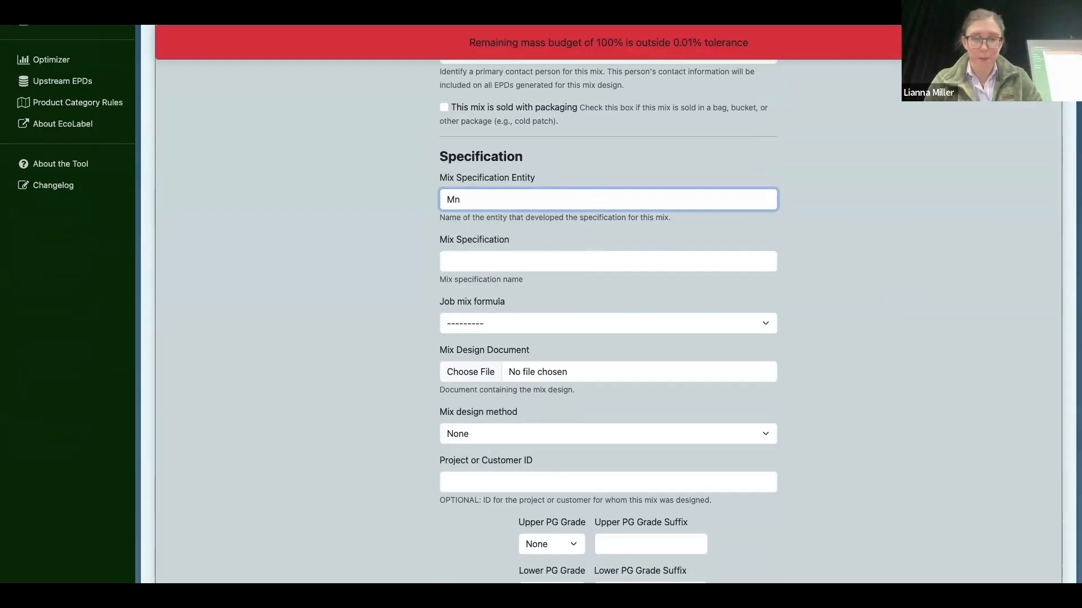
text(DOT)
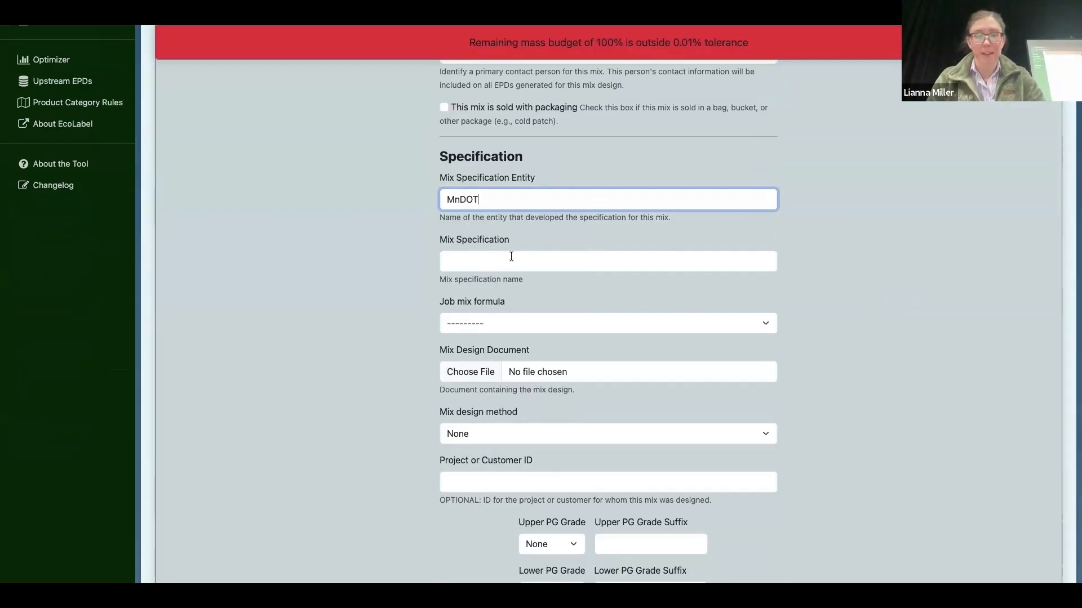
click(511, 256)
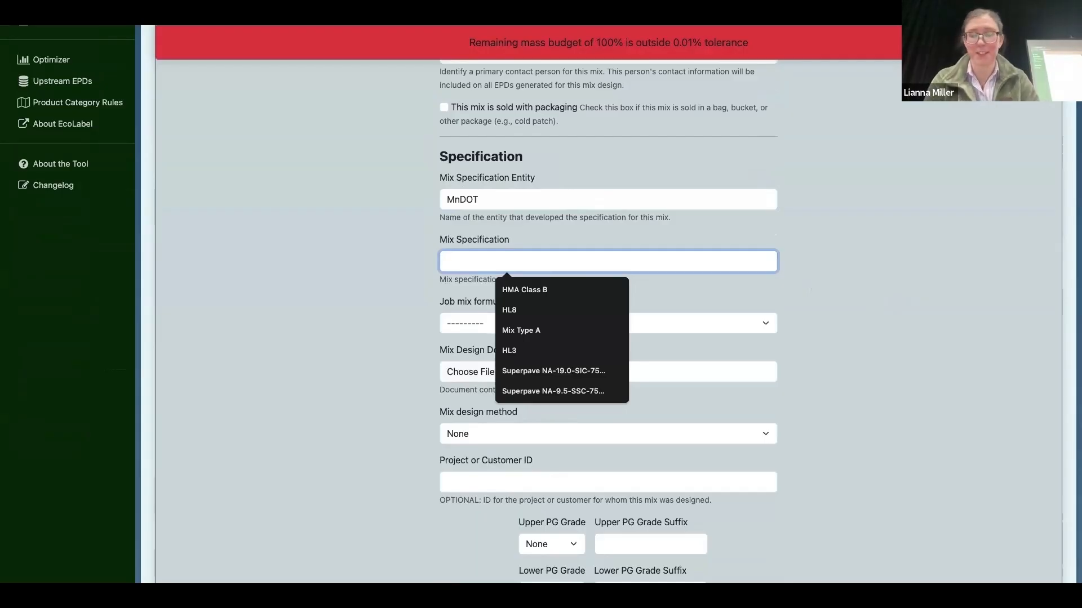
text(2360)
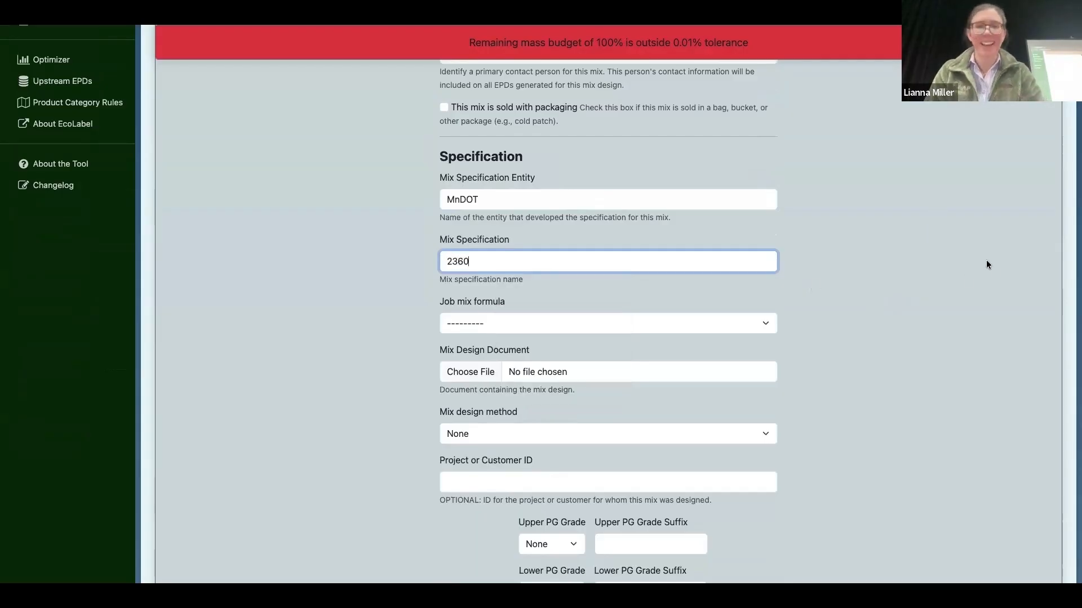
click(926, 246)
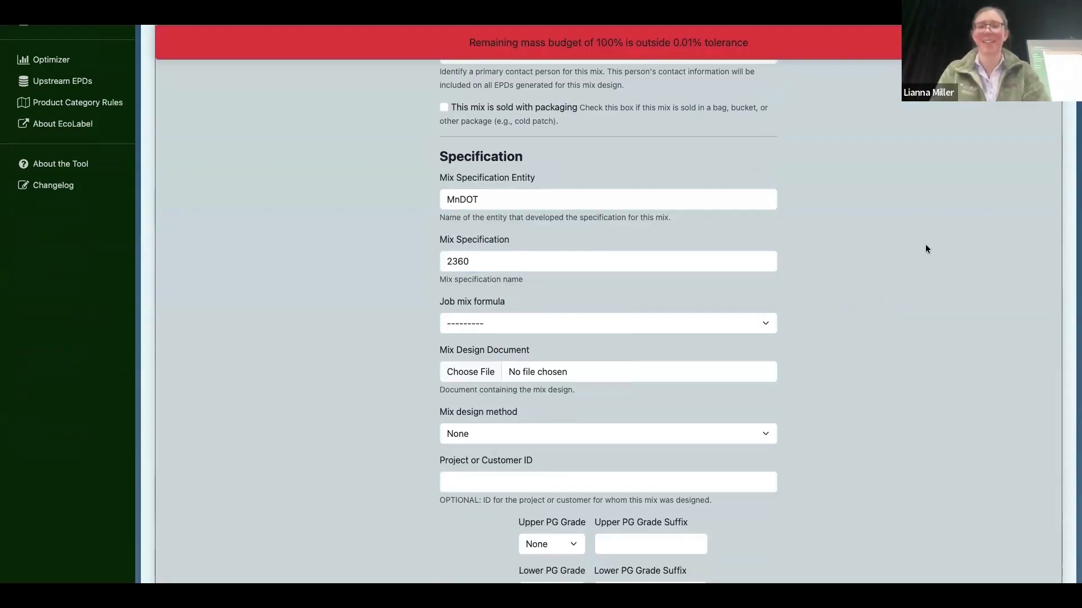
Step: Categorize the mix's processing as Hot Mix in the Heating section
scroll(925, 244, down, 3)
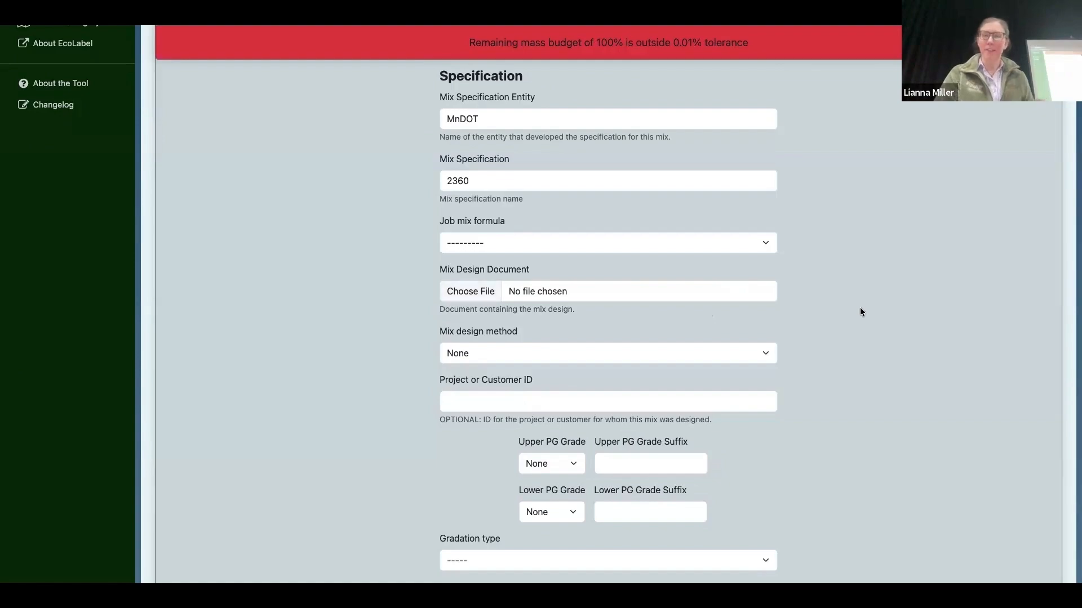
scroll(861, 312, down, 2)
scroll(860, 312, down, 7)
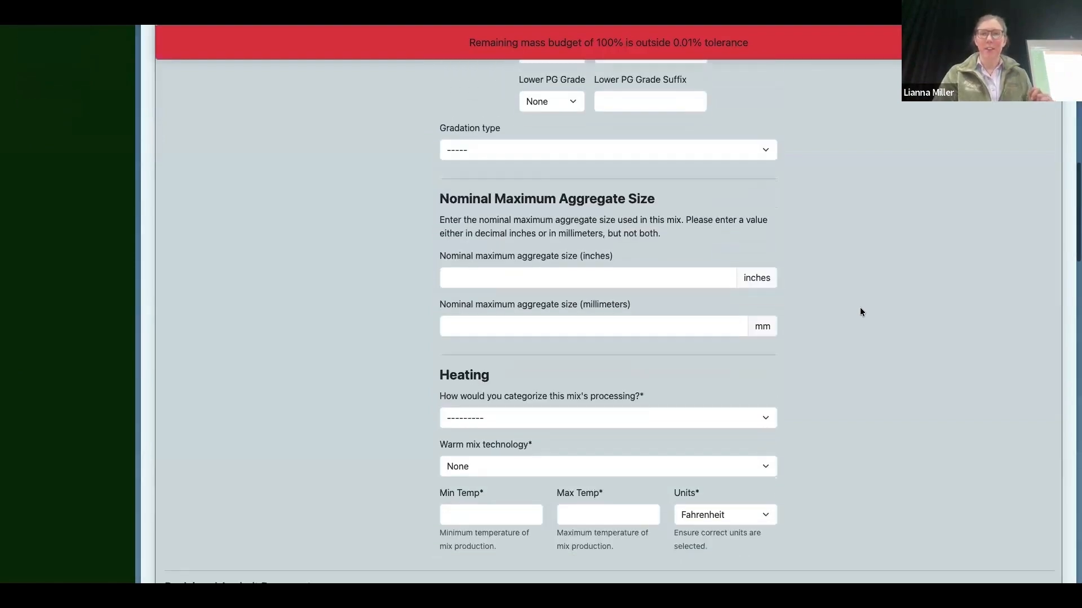
scroll(861, 312, down, 3)
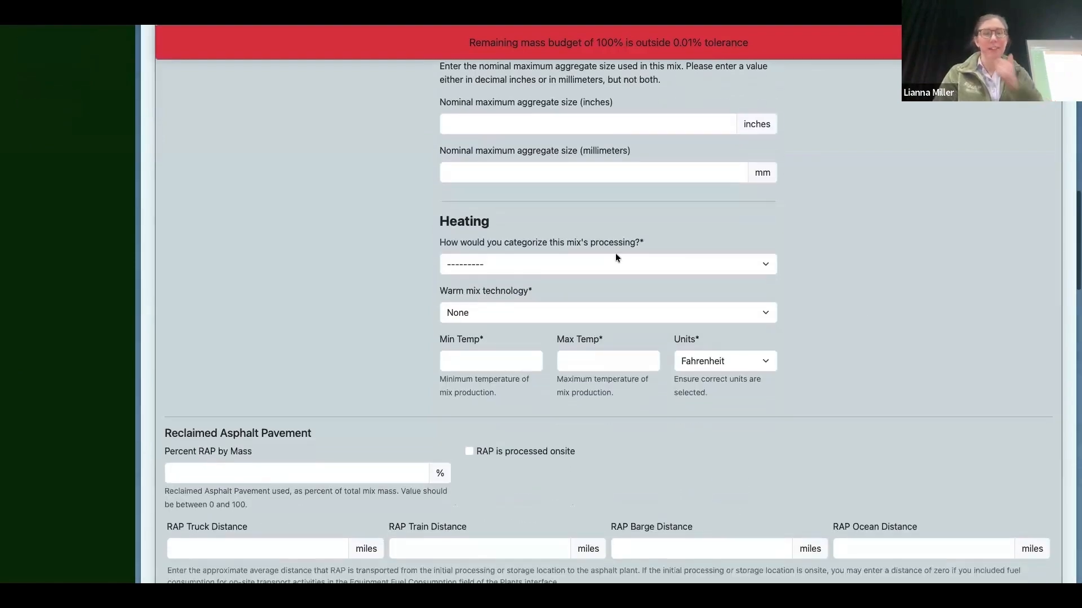
click(622, 261)
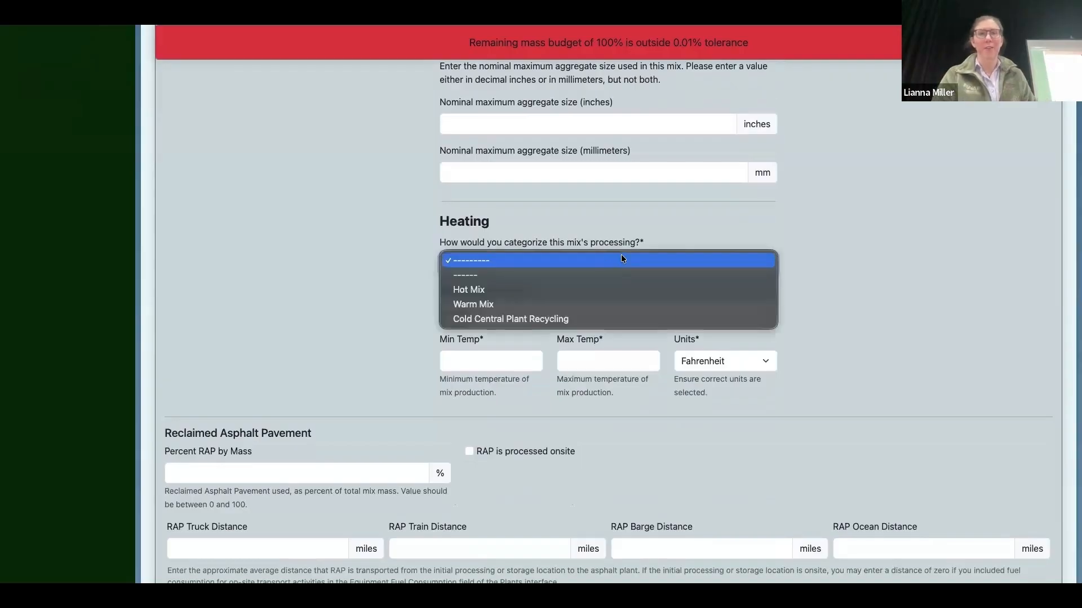
click(532, 290)
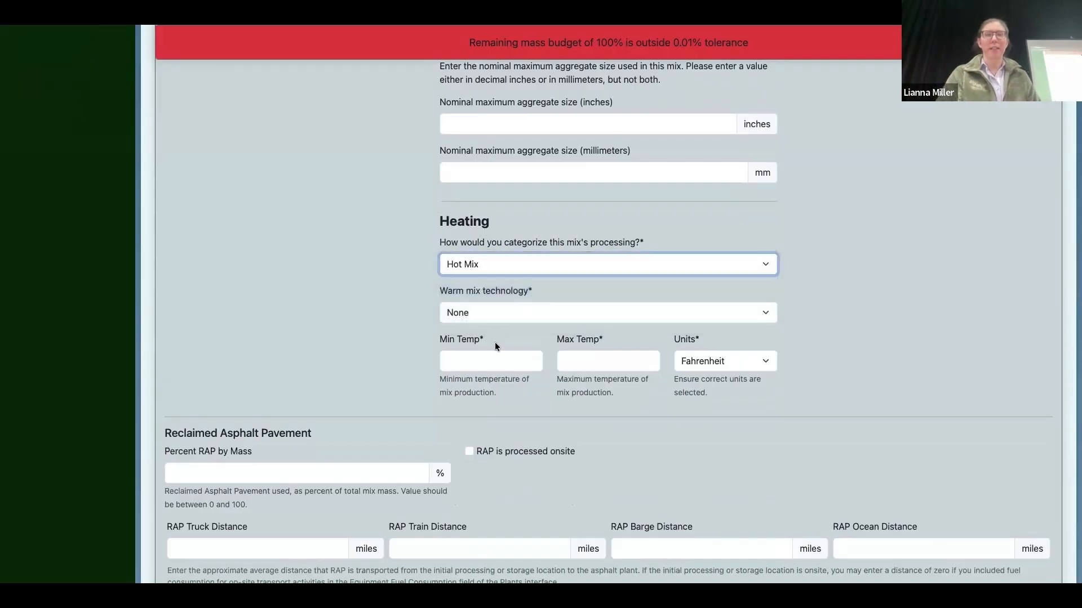
Step: Set the mix production temperatures to a minimum of 300 and a maximum of 310 Fahrenheit
click(493, 359)
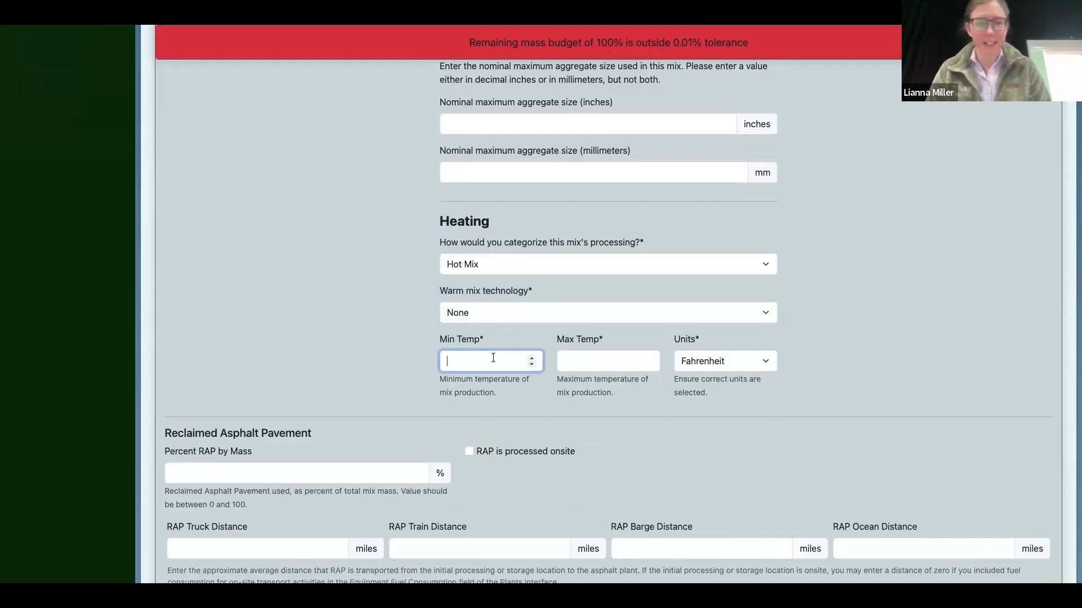
text(310)
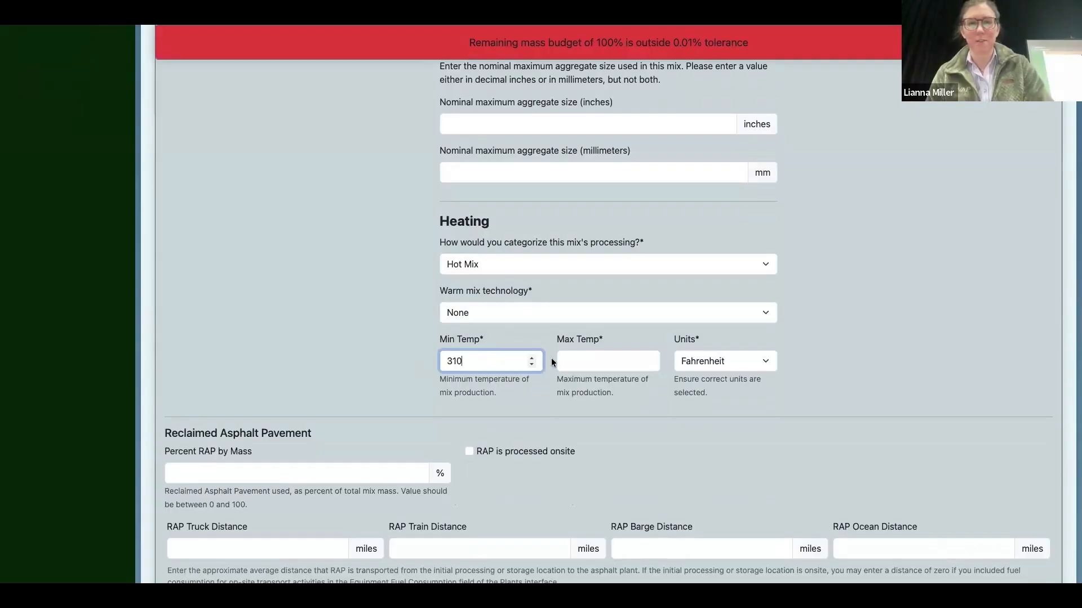
click(572, 356)
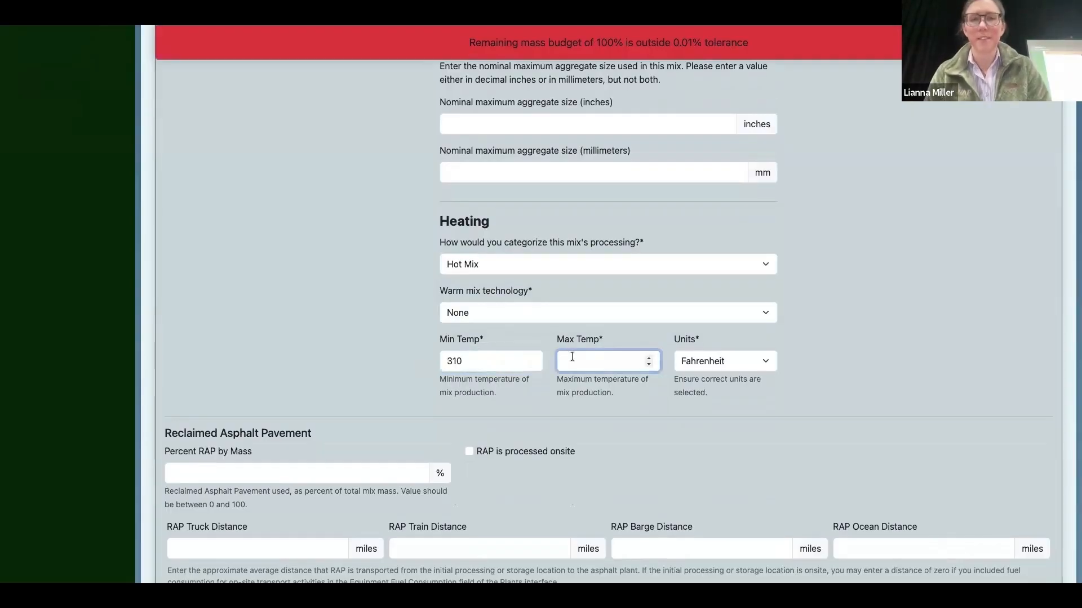
click(474, 358)
key(BackSpace)
key(BackSpace)
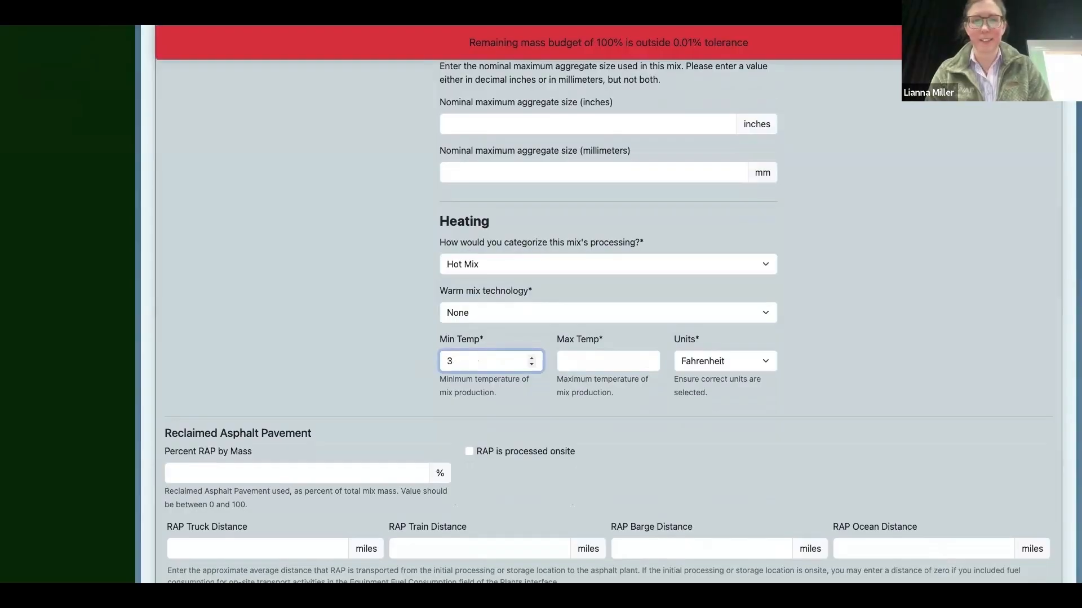
text(00)
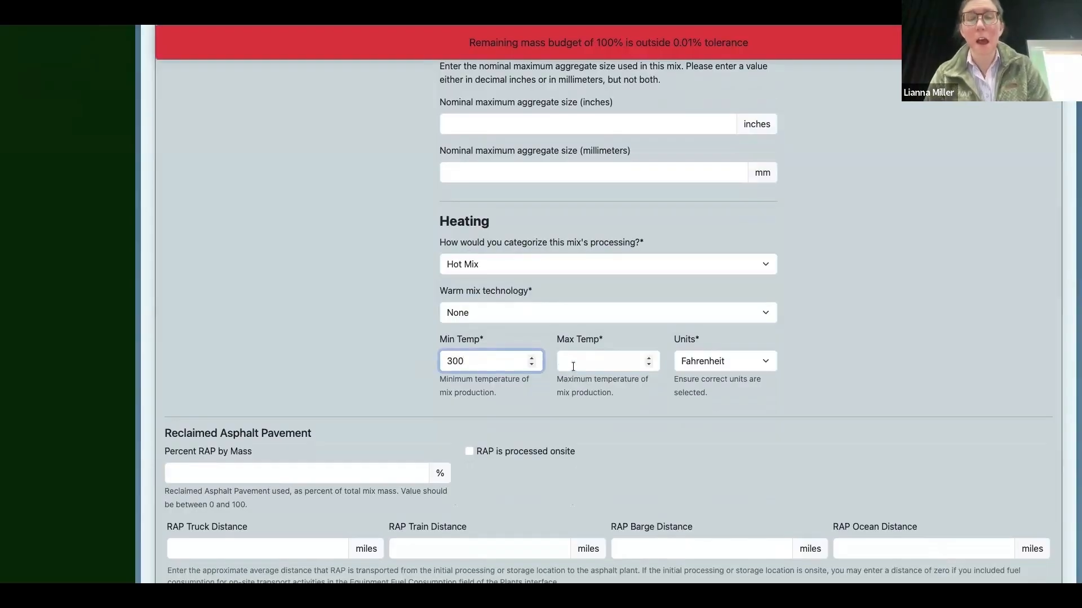
click(573, 363)
text(31)
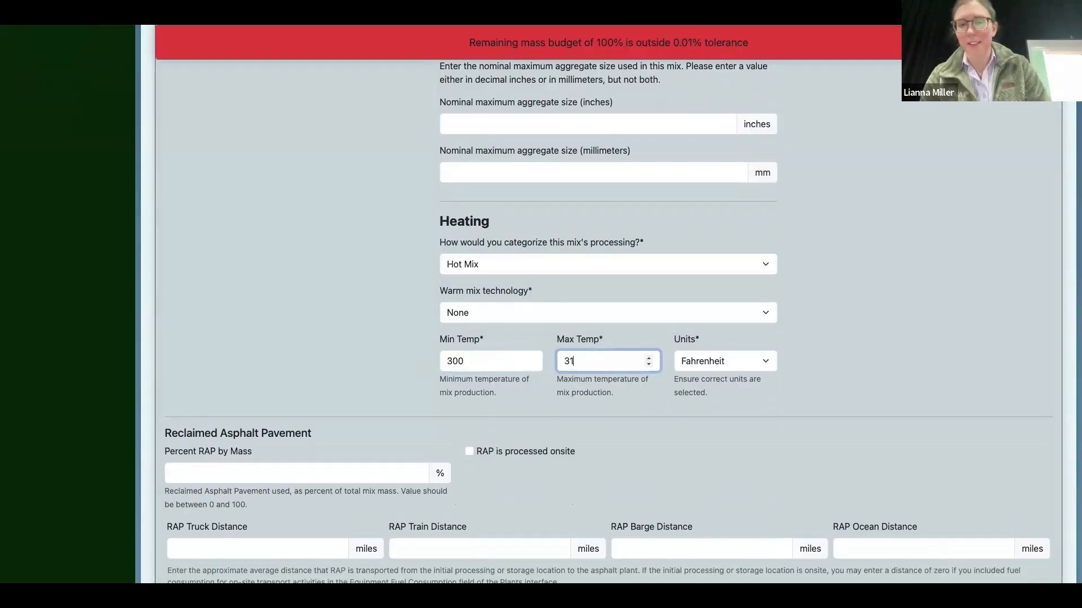
text(0)
click(286, 356)
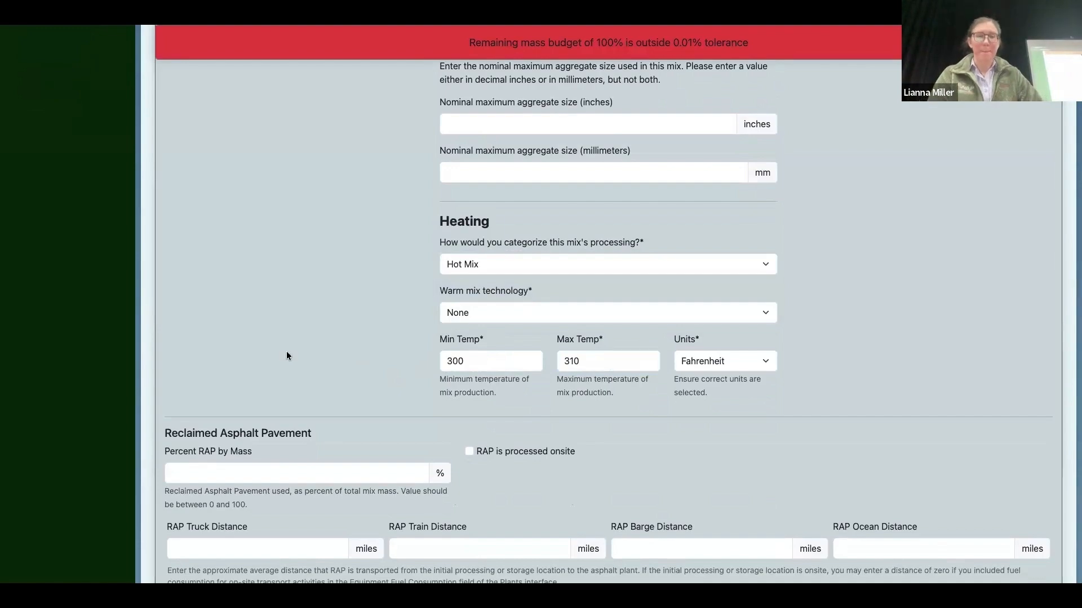
Step: Enter 5% RAP by mass, mark the RAP as processed onsite, and set its truck distance to 0 miles
scroll(286, 353, down, 3)
scroll(247, 259, down, 1)
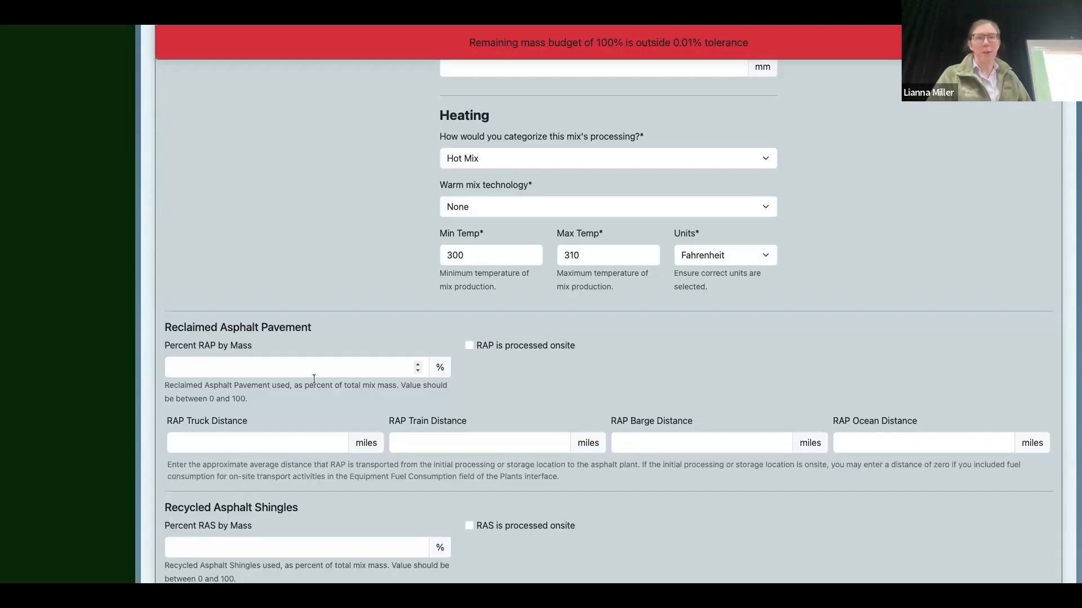
click(272, 370)
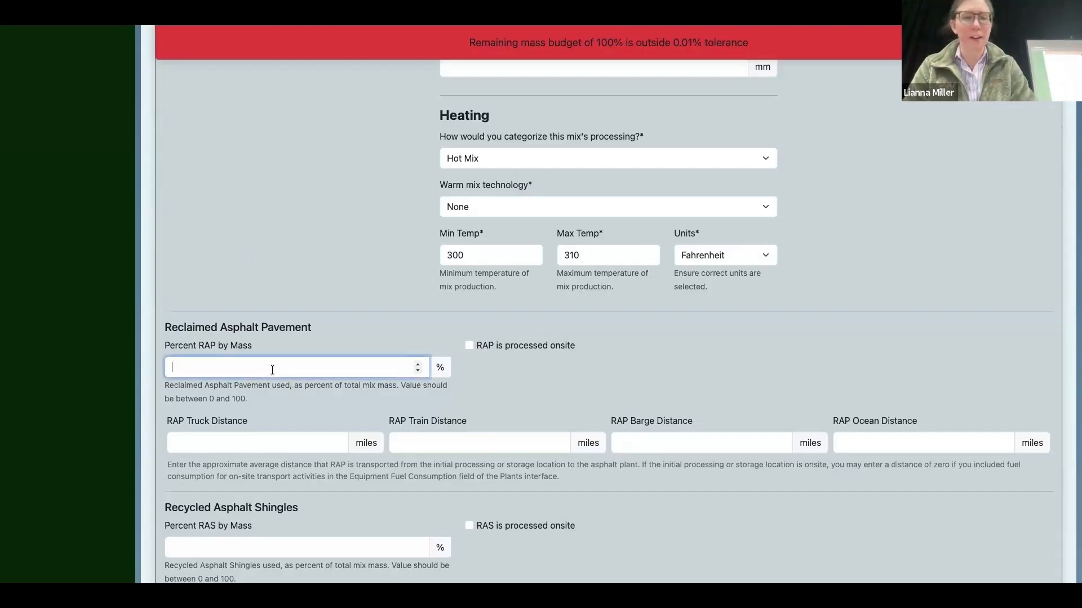
text(5)
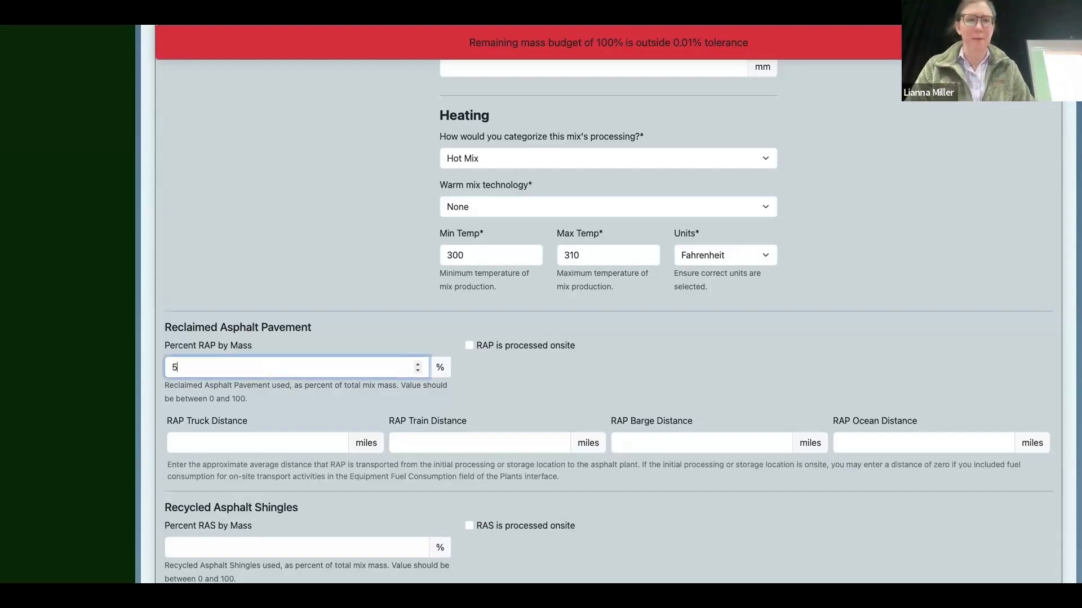
click(498, 370)
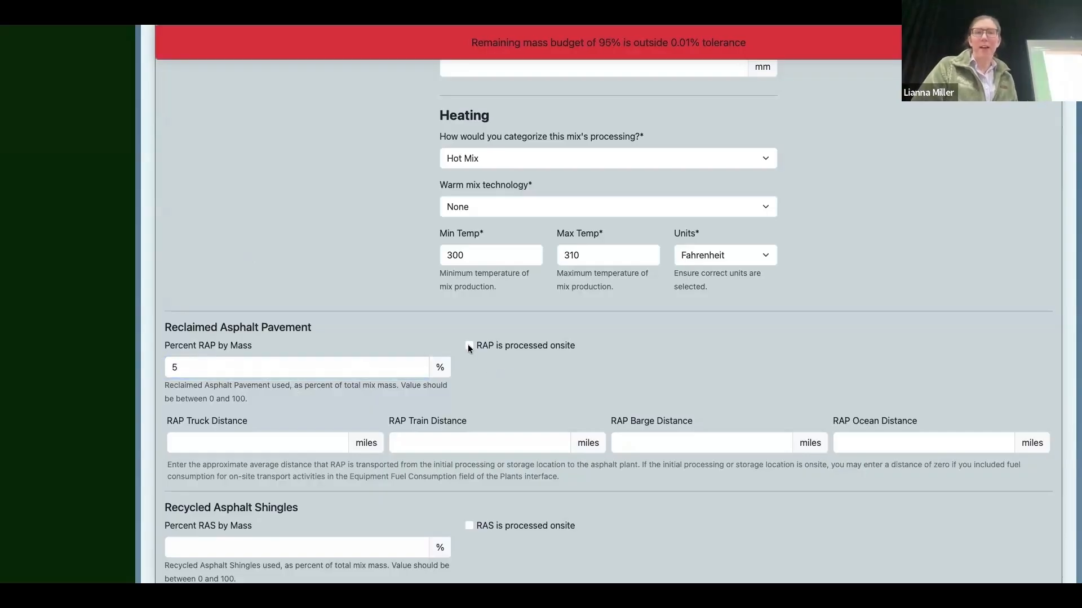
click(468, 346)
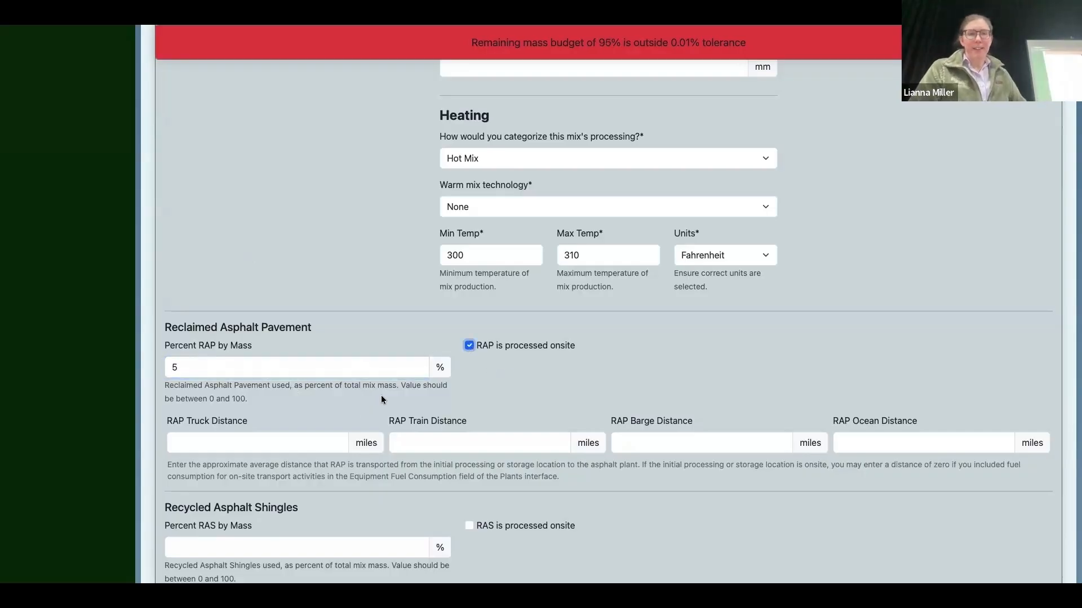
click(278, 444)
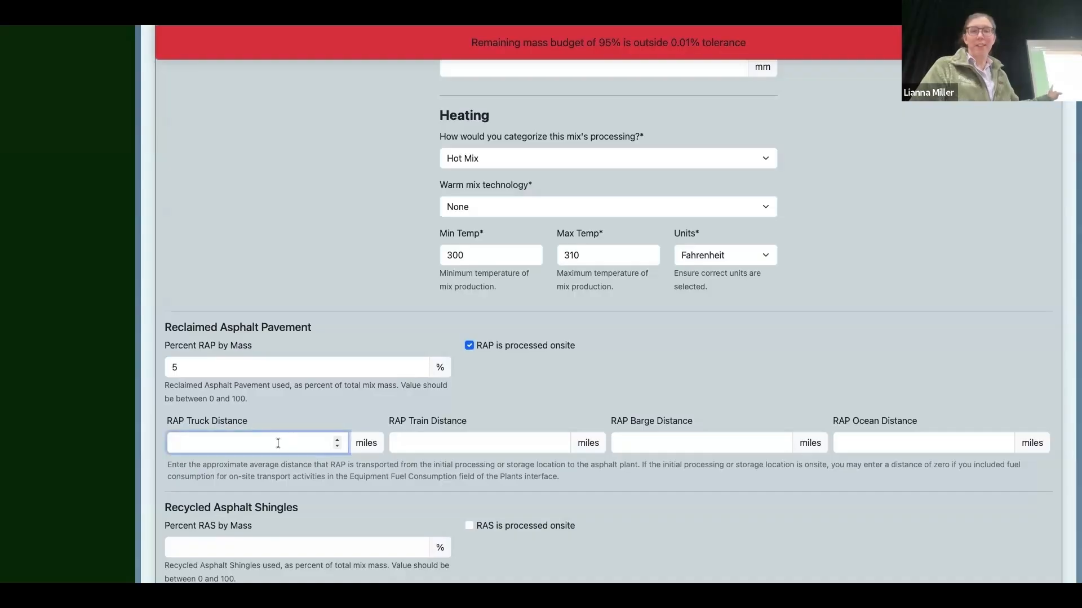
text(0)
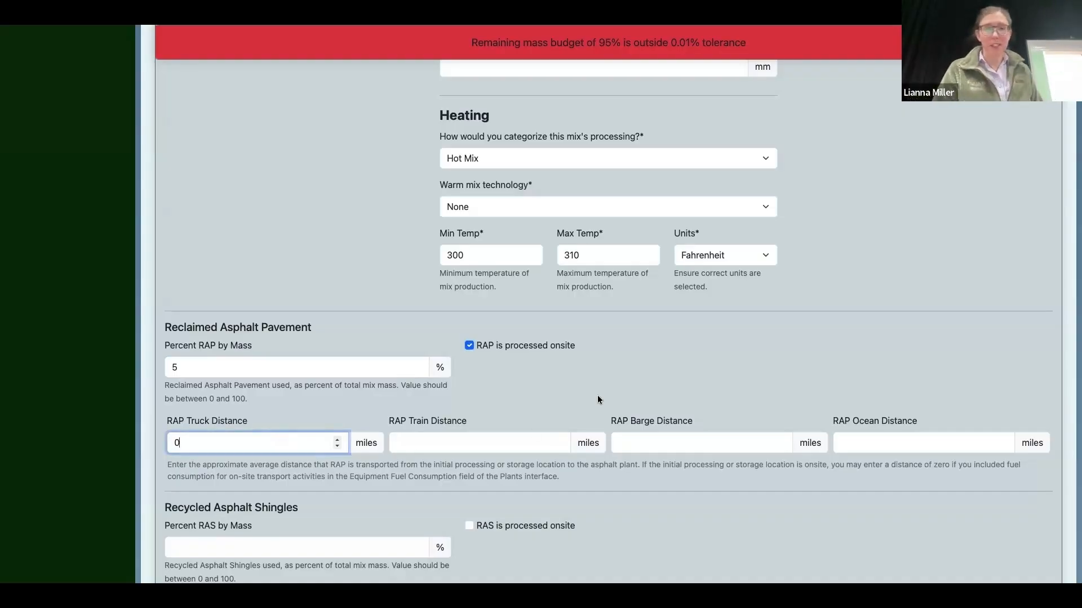
Step: Set the percent of recycled asphalt shingles by mass to 0
scroll(597, 394, down, 5)
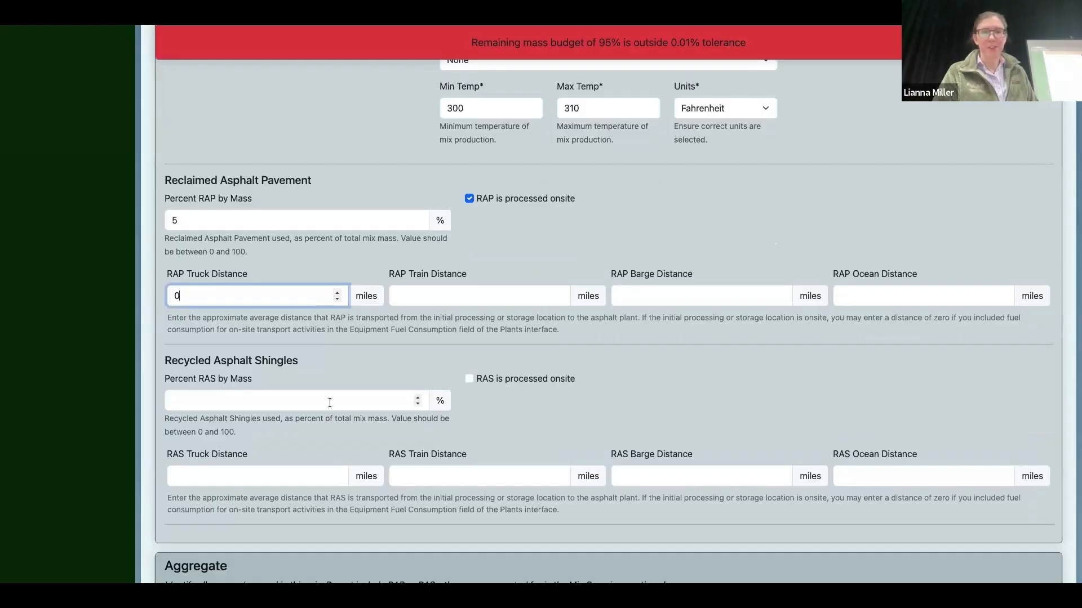
click(329, 403)
text(0)
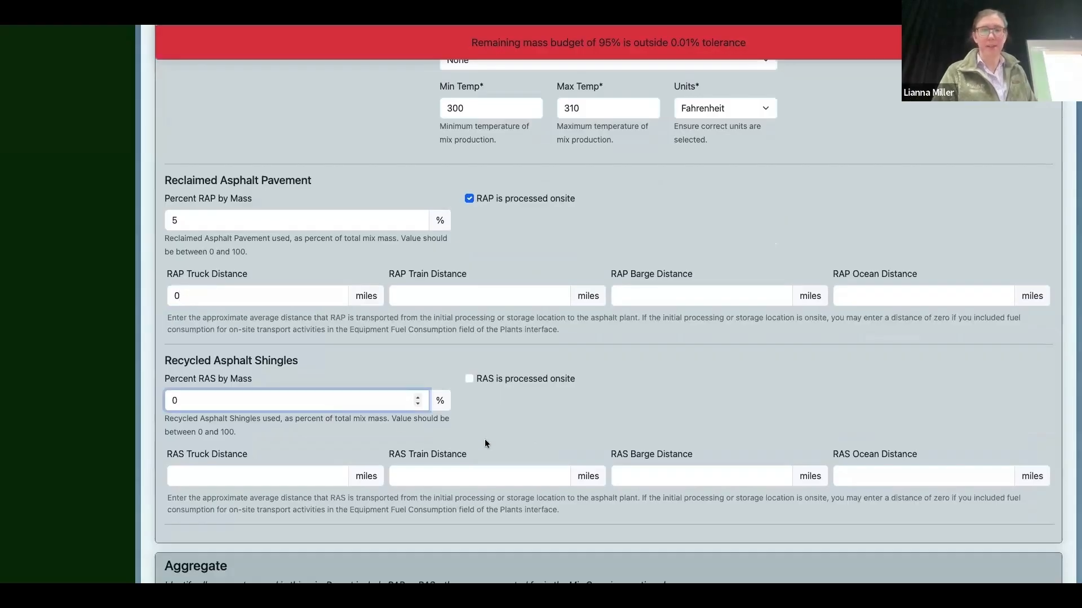
Step: Add Simulator Source Natural Stone as the aggregate at 90% of mix by mass
scroll(485, 442, down, 4)
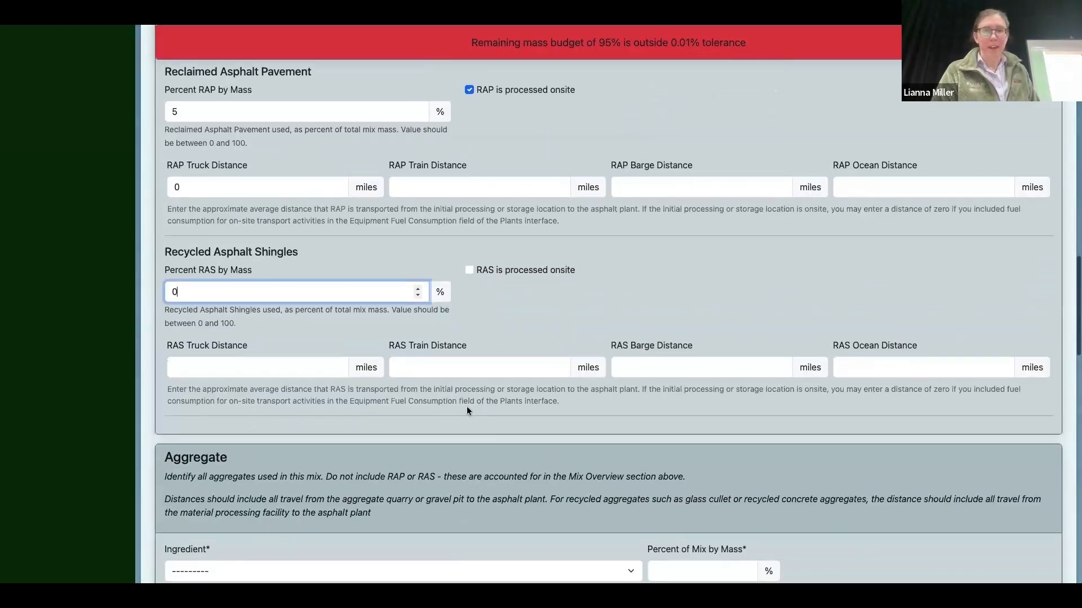
scroll(466, 410, down, 3)
scroll(353, 426, down, 2)
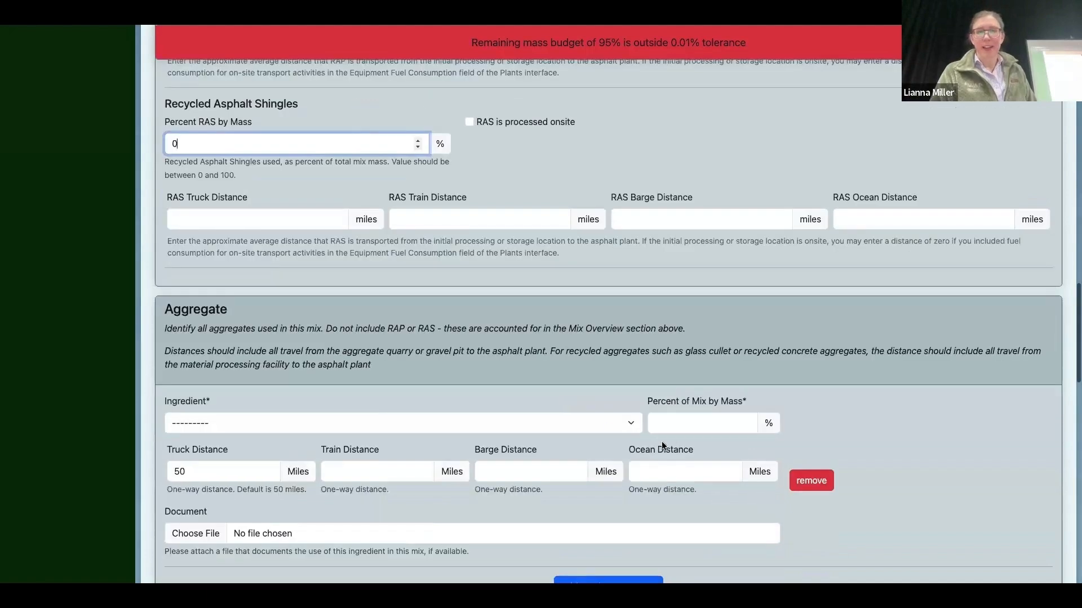
click(684, 423)
text(90)
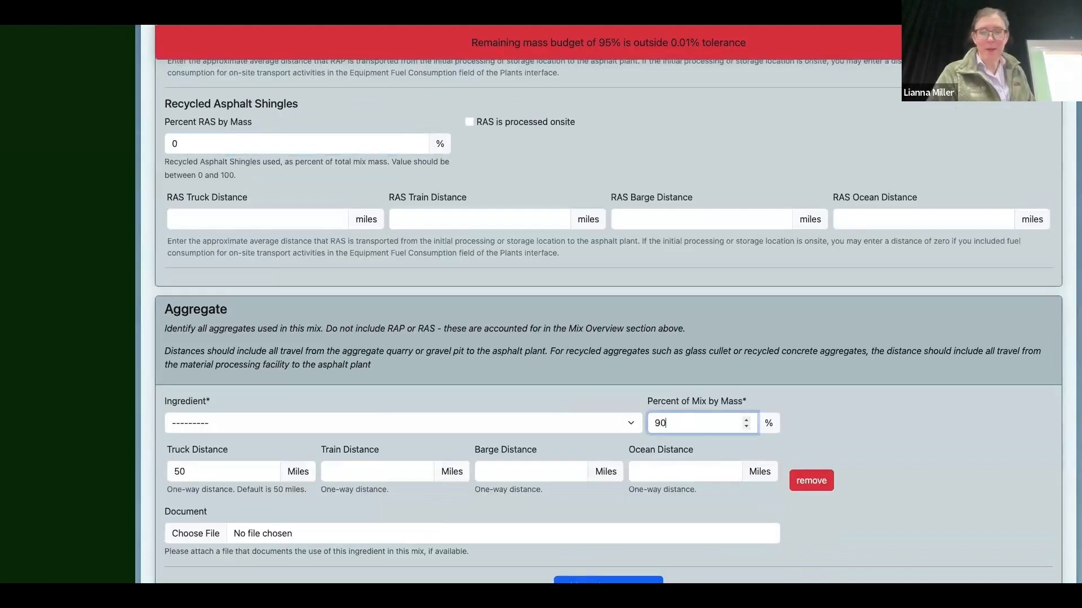
click(473, 423)
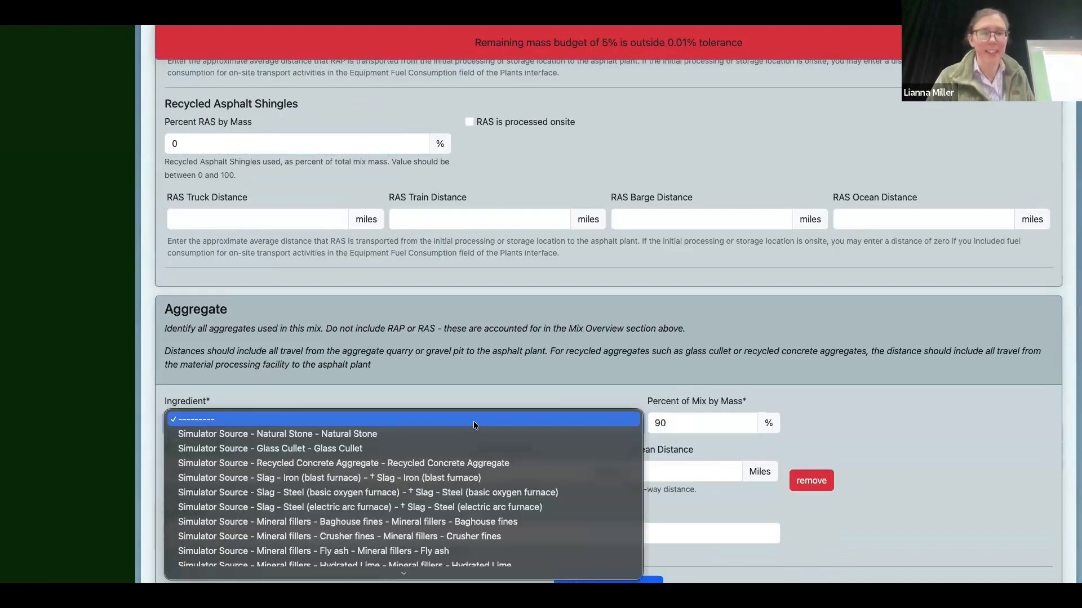
click(447, 434)
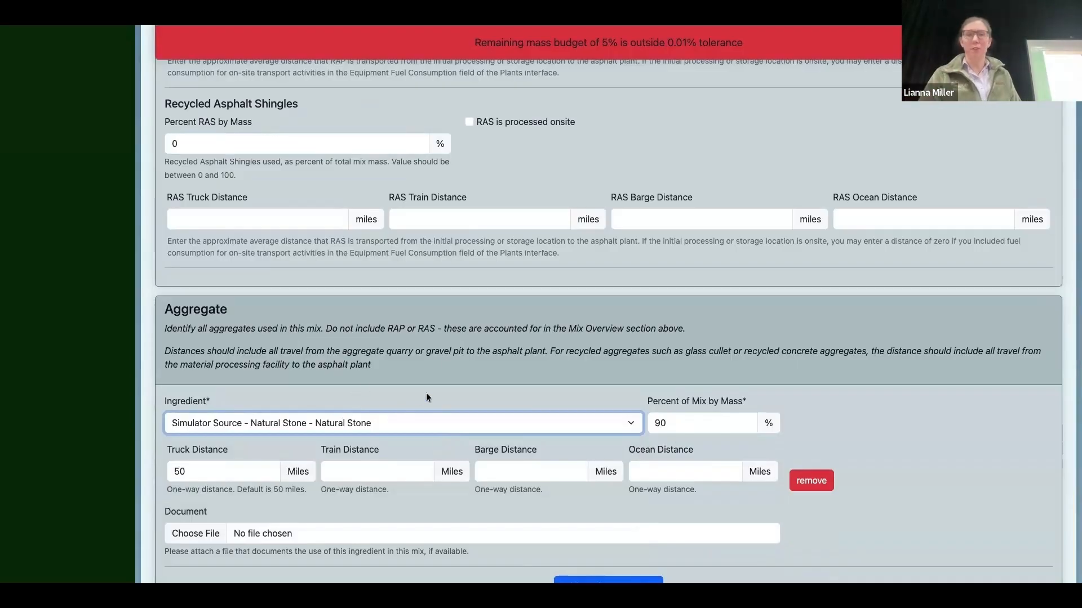
Step: Set the Natural Stone aggregate's truck distance to 12 miles
scroll(482, 366, down, 1)
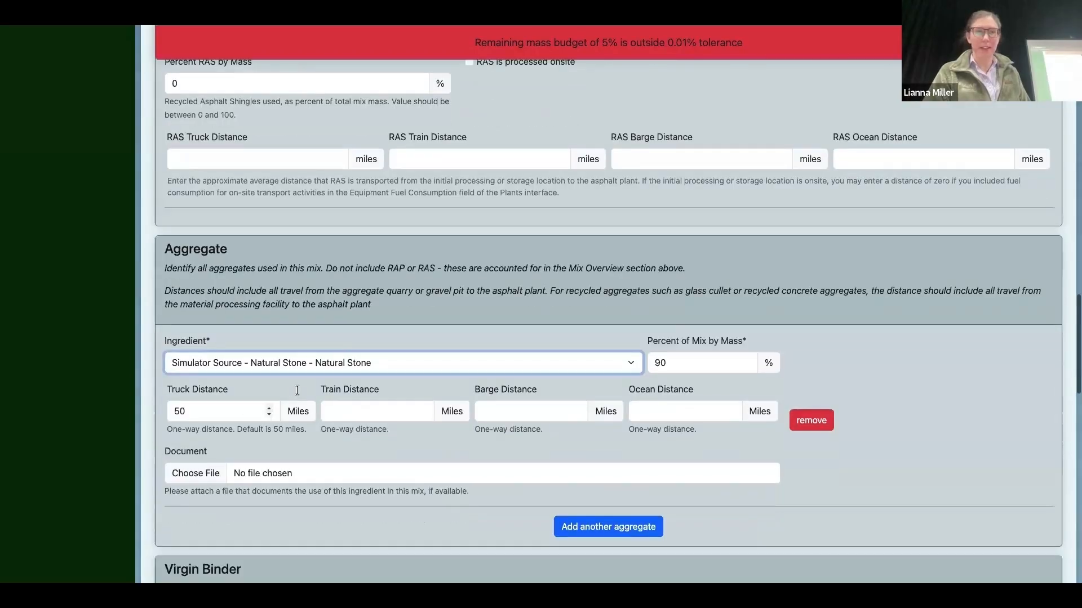
click(215, 410)
key(BackSpace)
key(BackSpace)
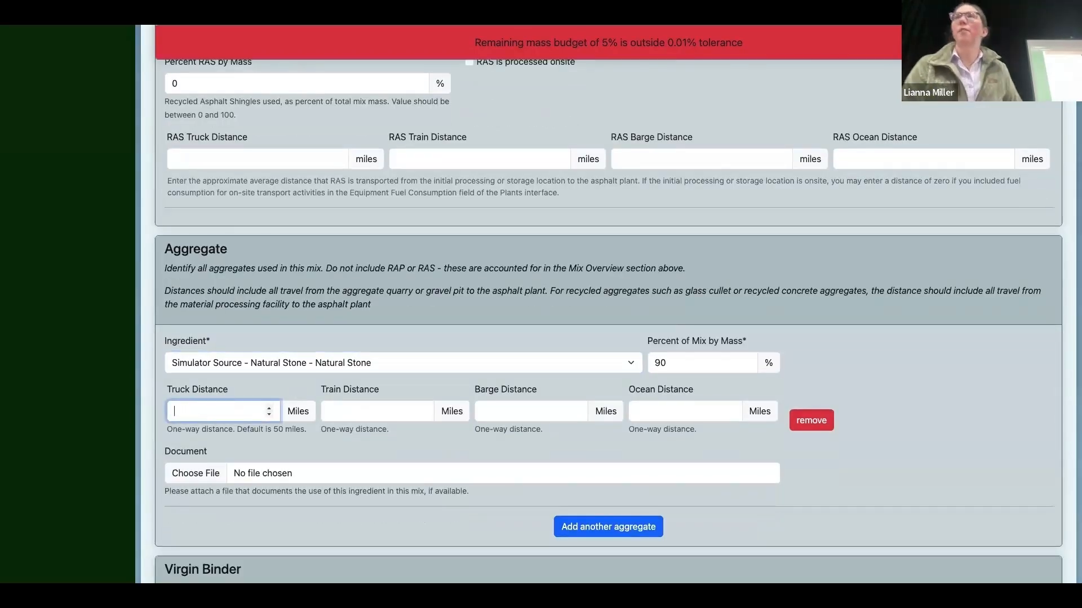
text(12)
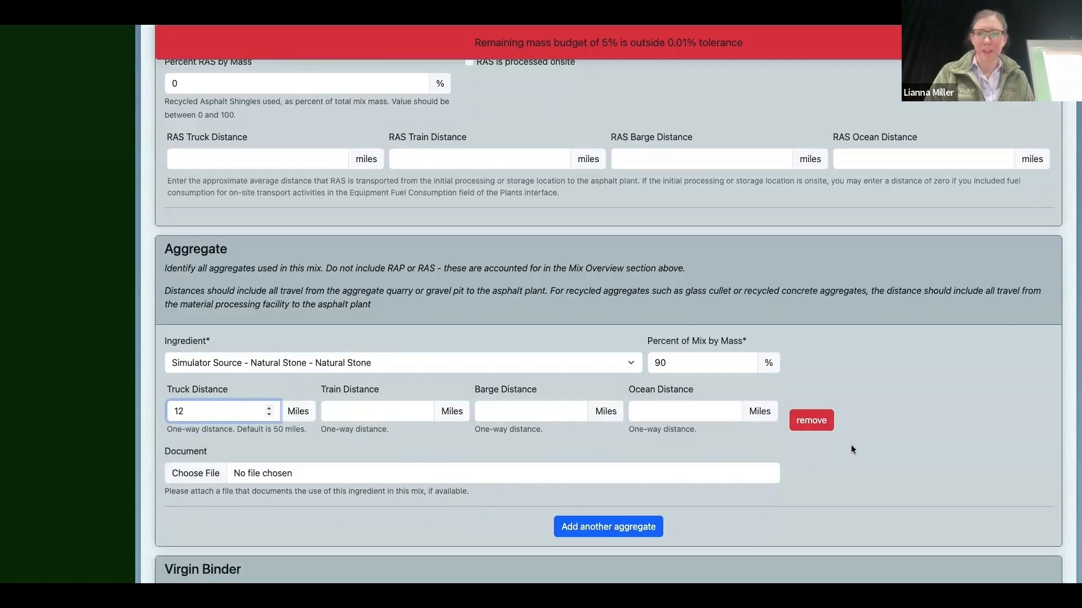
click(865, 442)
Step: Add Simulator Source Unmodified virgin binder at 5% of mix by mass
scroll(865, 441, down, 5)
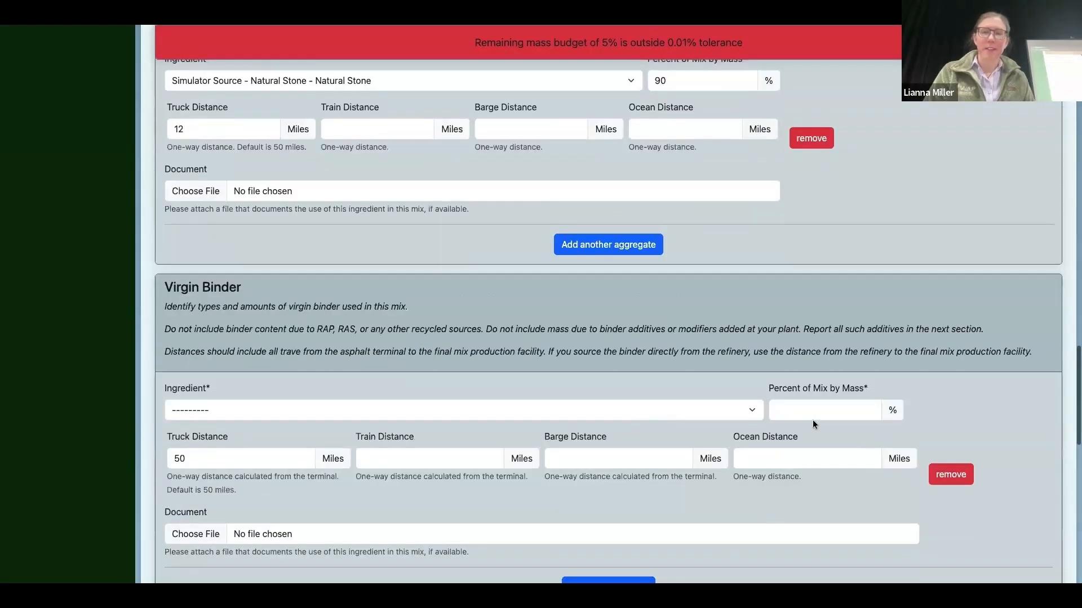
scroll(812, 420, down, 1)
click(375, 387)
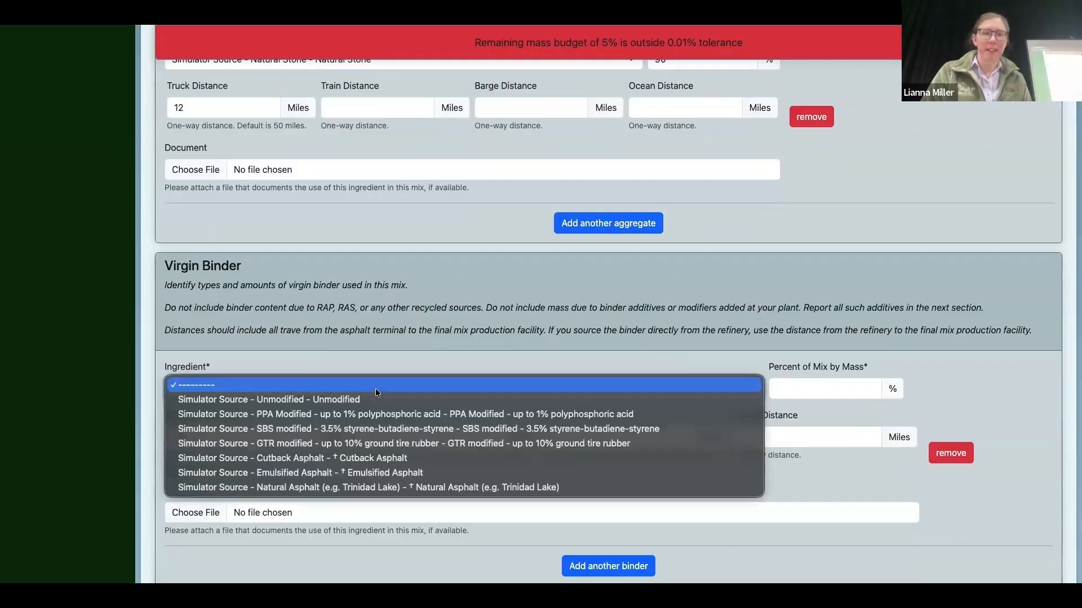
click(365, 403)
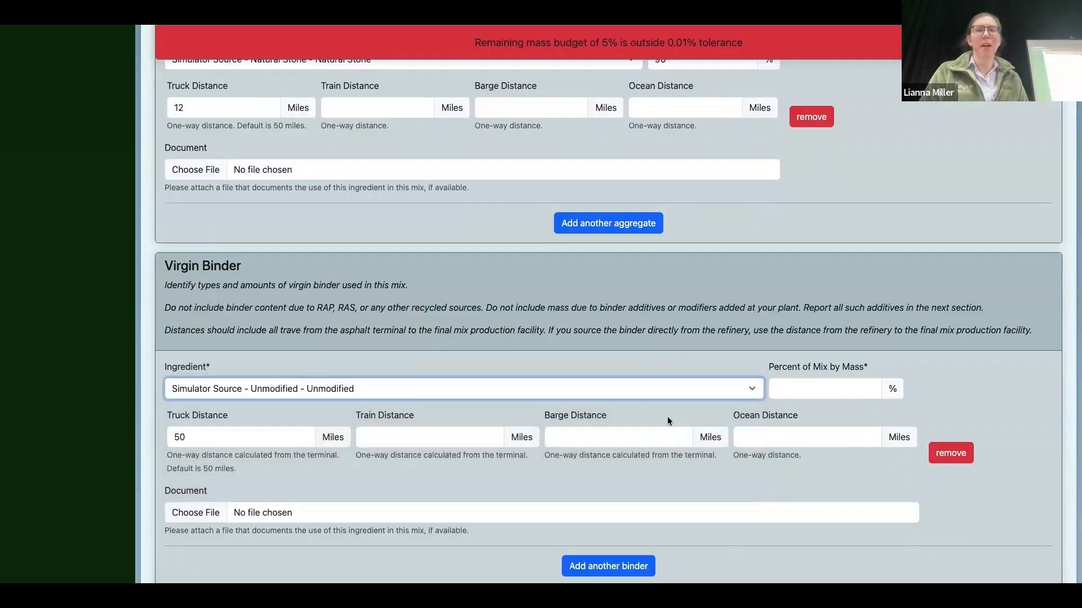
click(816, 384)
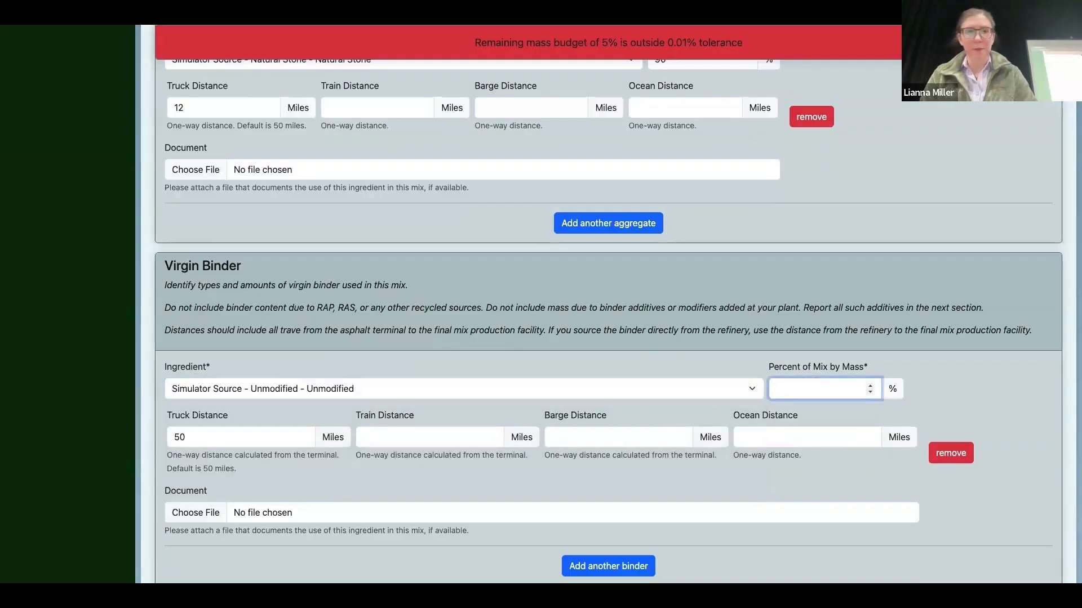
text(5)
Step: Set the binder's truck distance to 30 miles and its barge distance to 200 miles
click(248, 433)
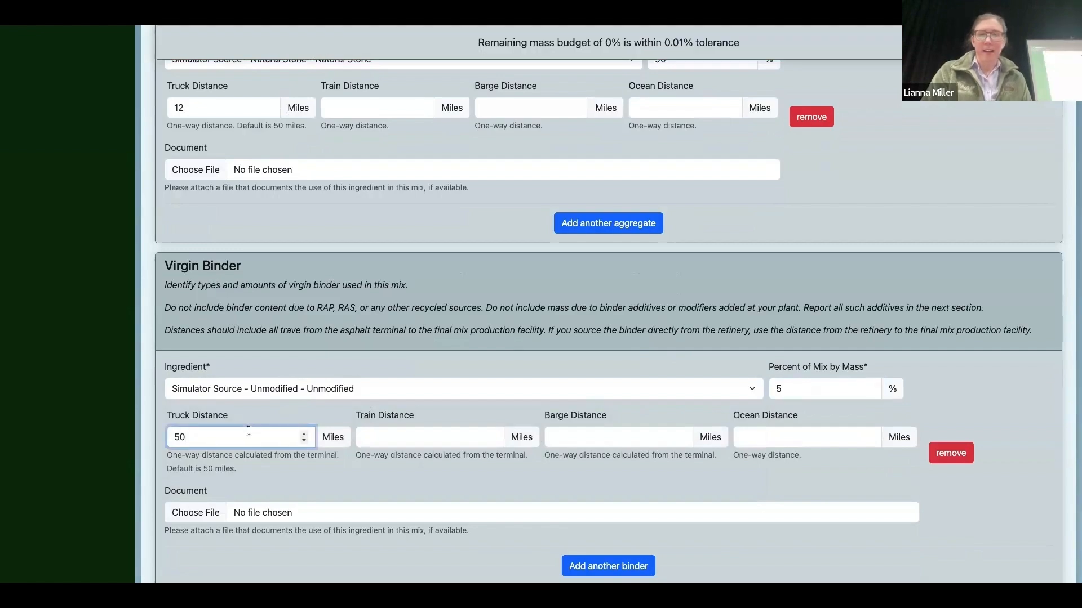
key(BackSpace)
key(BackSpace)
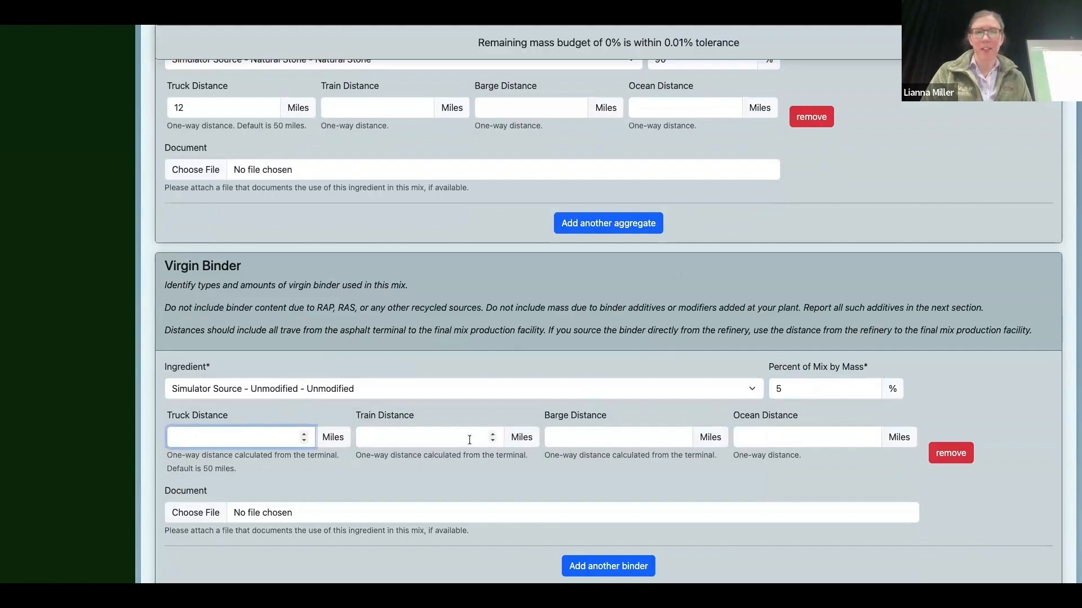
click(588, 440)
text(200)
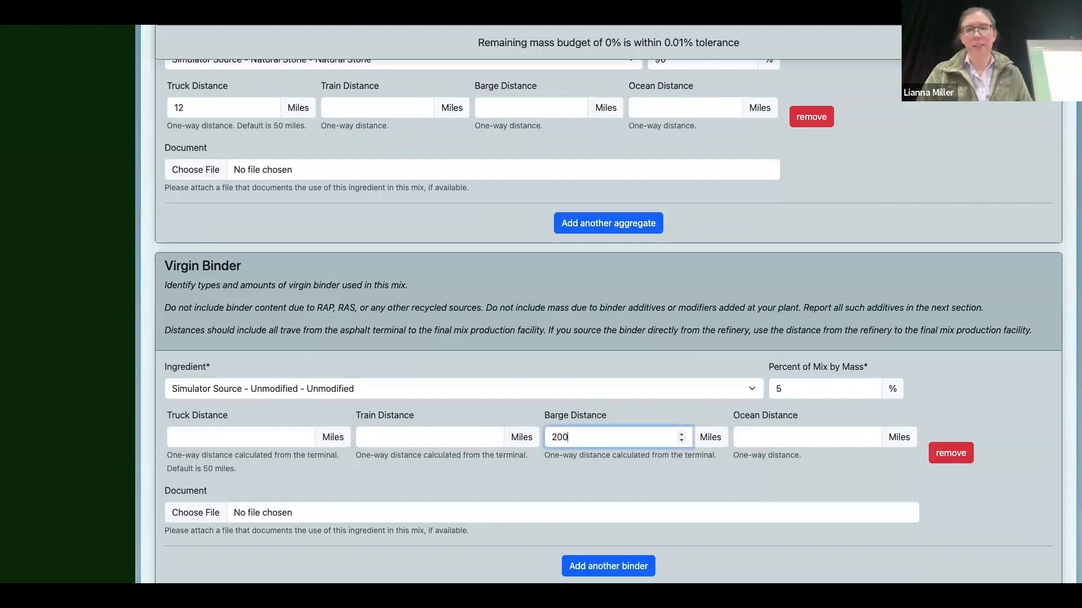
click(243, 438)
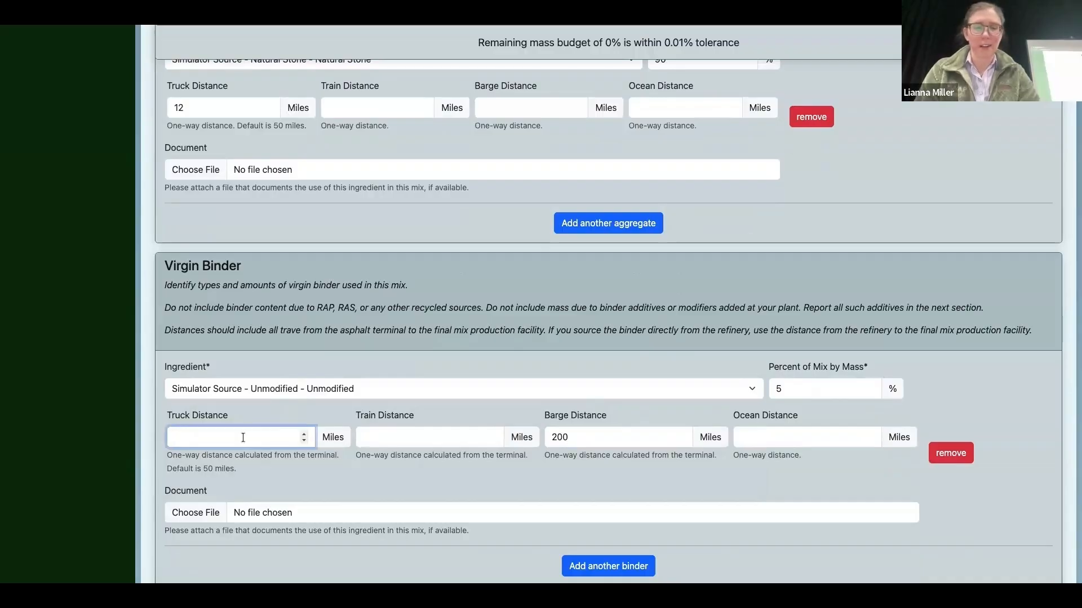
text(30)
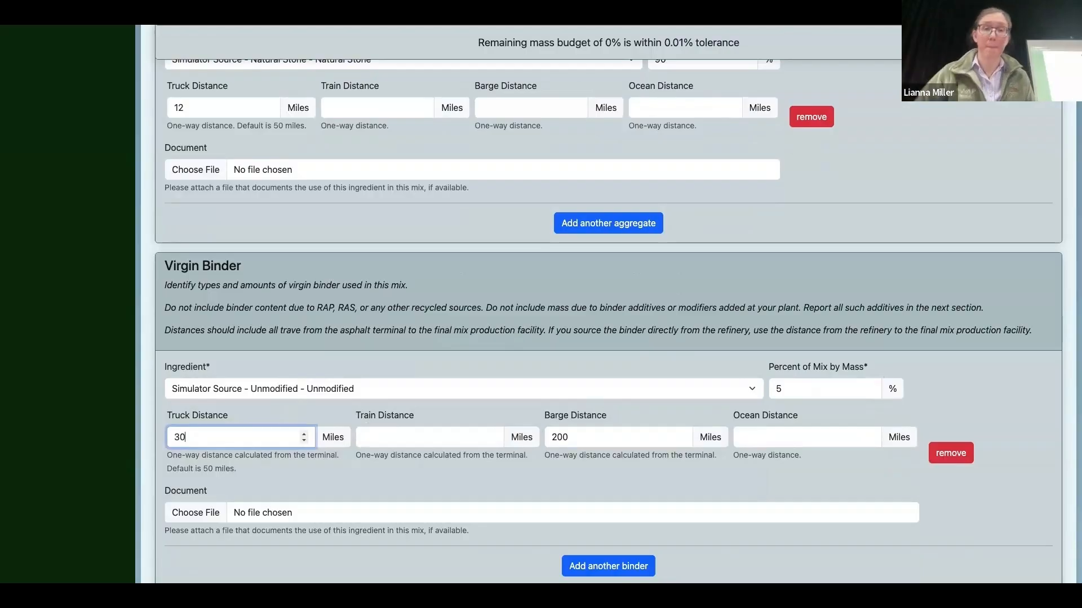
Step: Save the new mix, confirming the changes, and open its results
scroll(362, 330, down, 9)
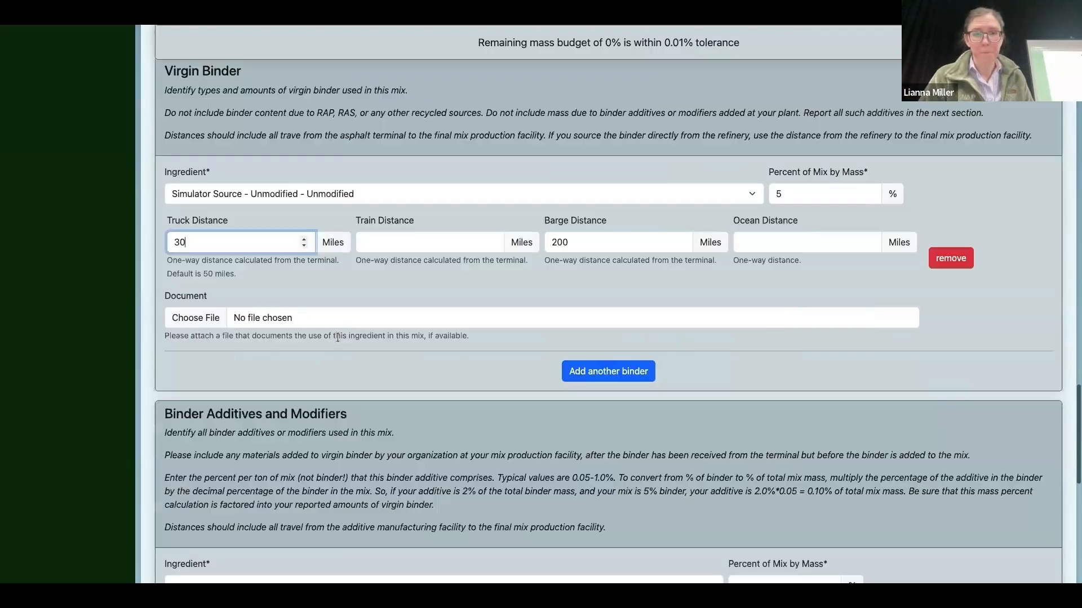
scroll(361, 330, down, 1)
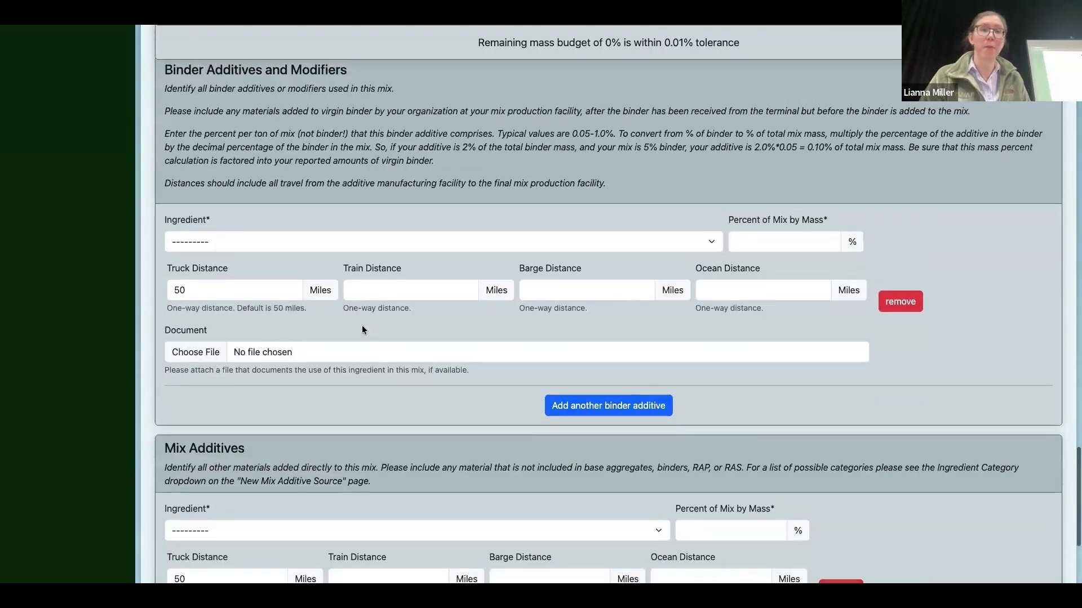
scroll(415, 431, down, 4)
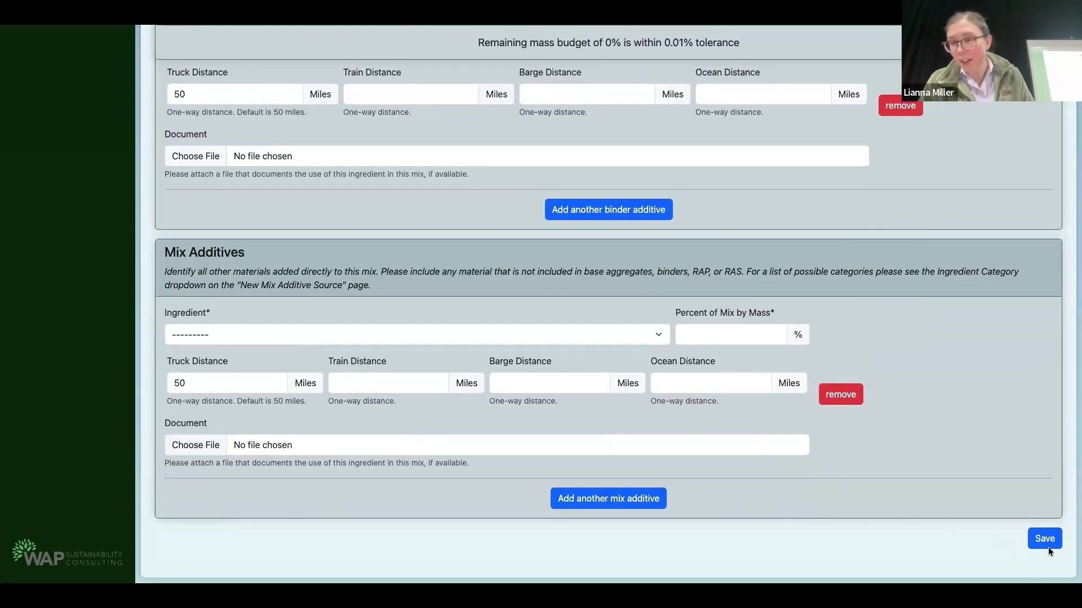
click(1050, 540)
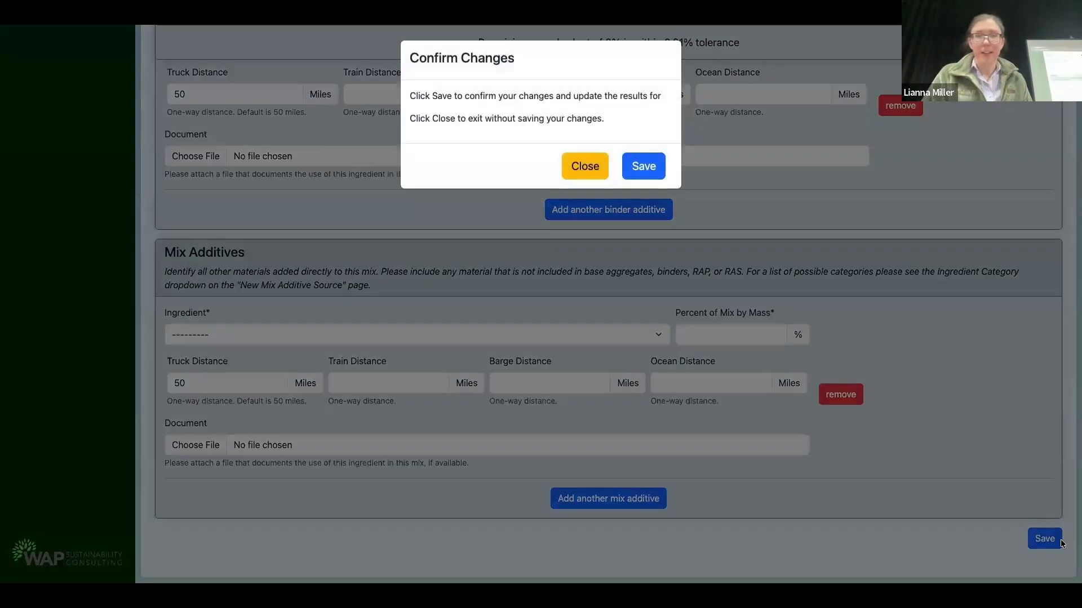
click(647, 167)
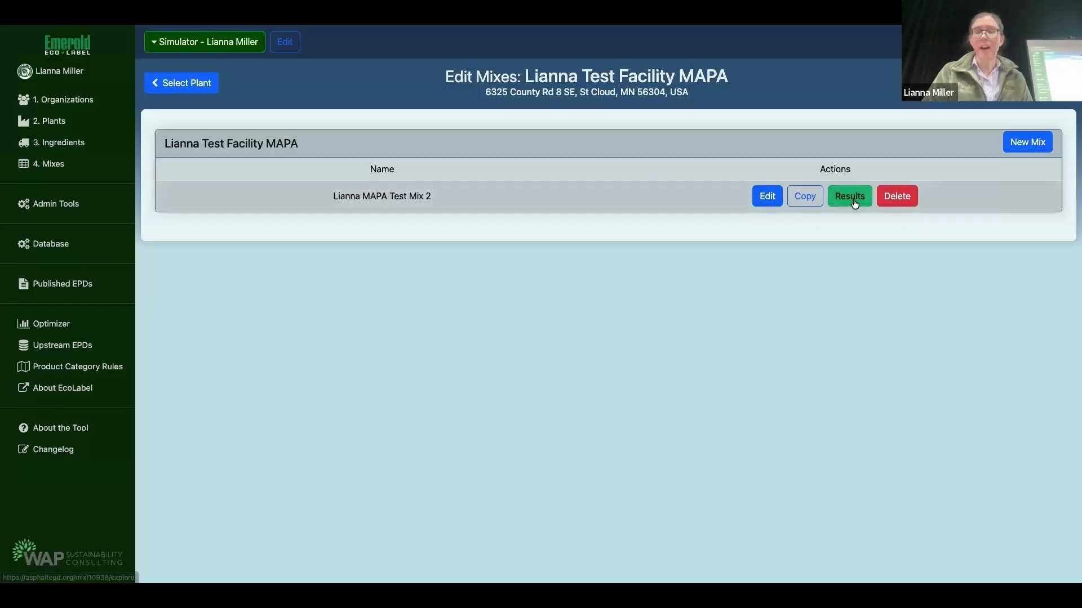
click(854, 201)
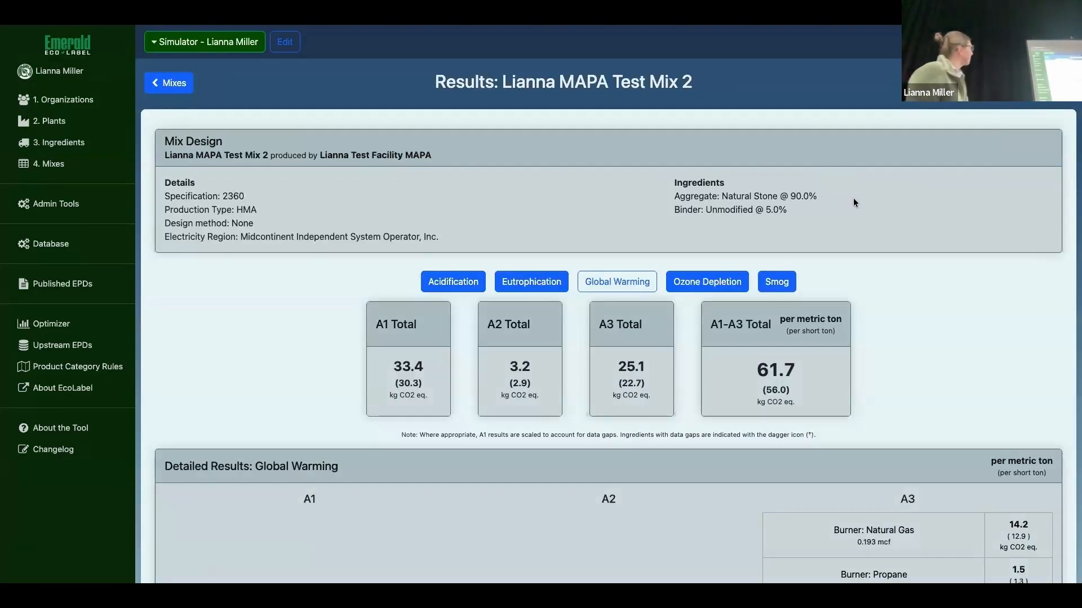